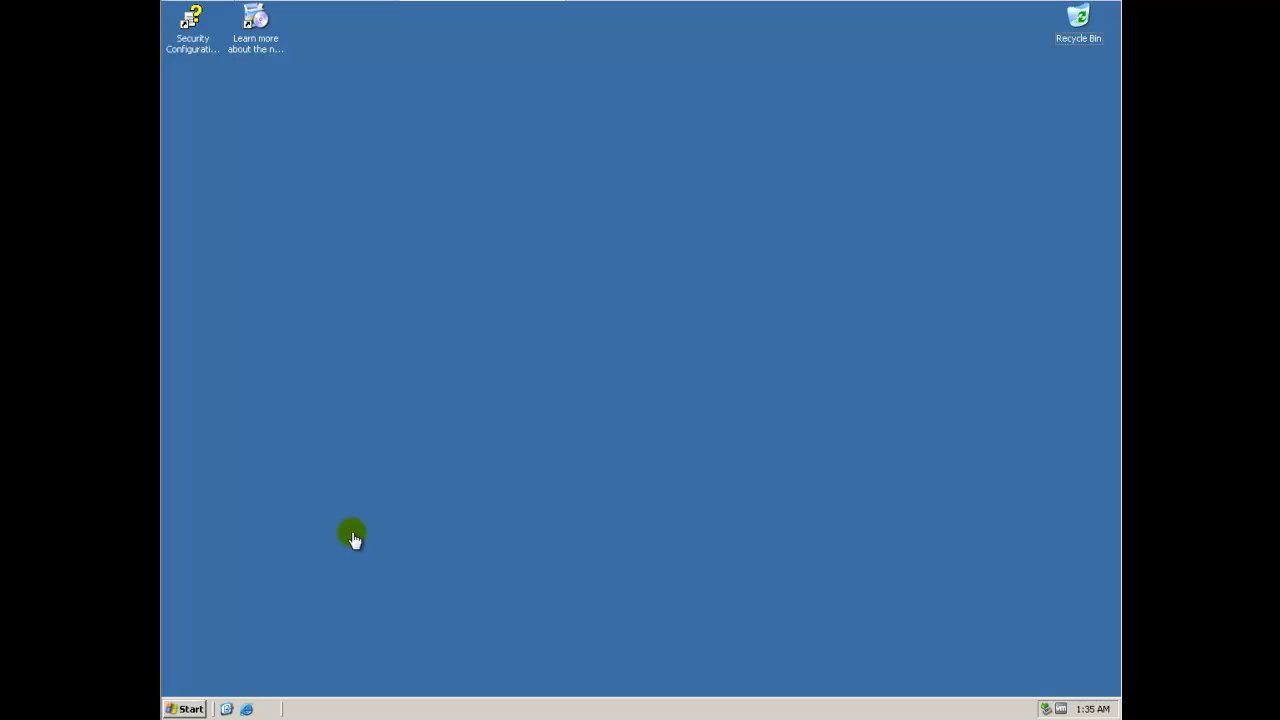
# Run ipconfig on the server to confirm IP 10.1.1.20 and mask 255.255.255.0, then minimize the window
pyautogui.click(189, 709)
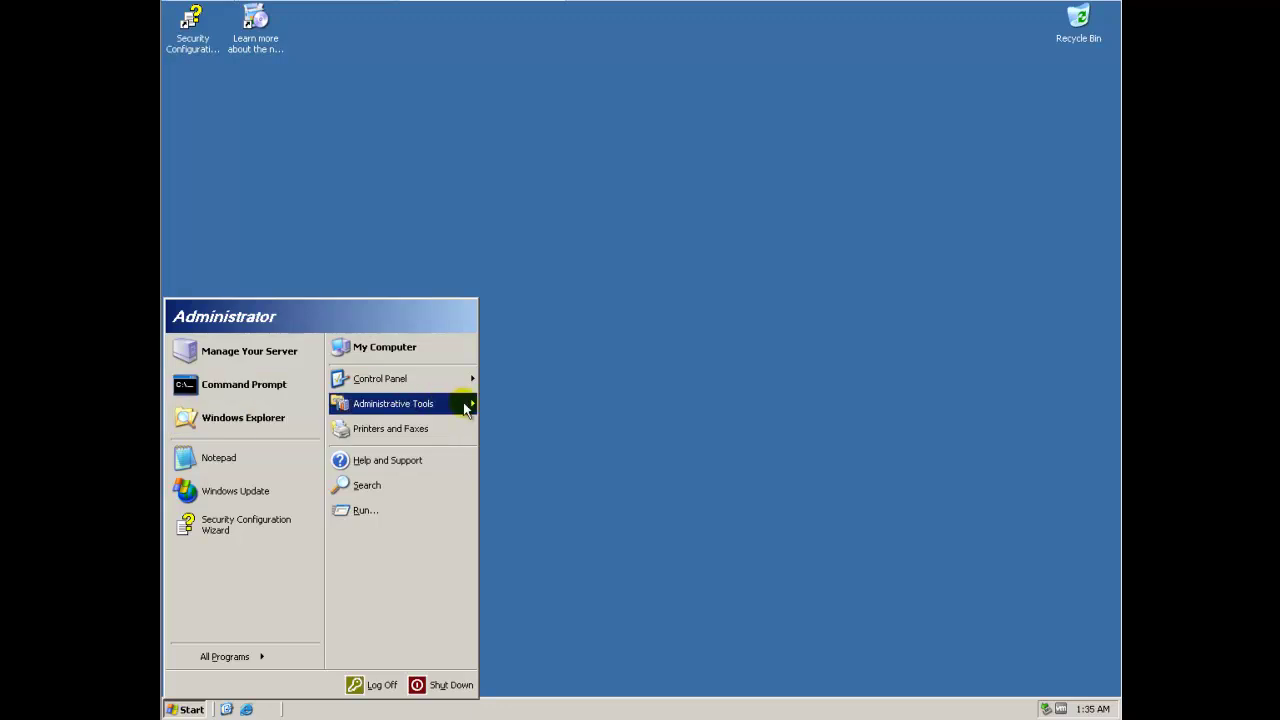
pyautogui.click(226, 386)
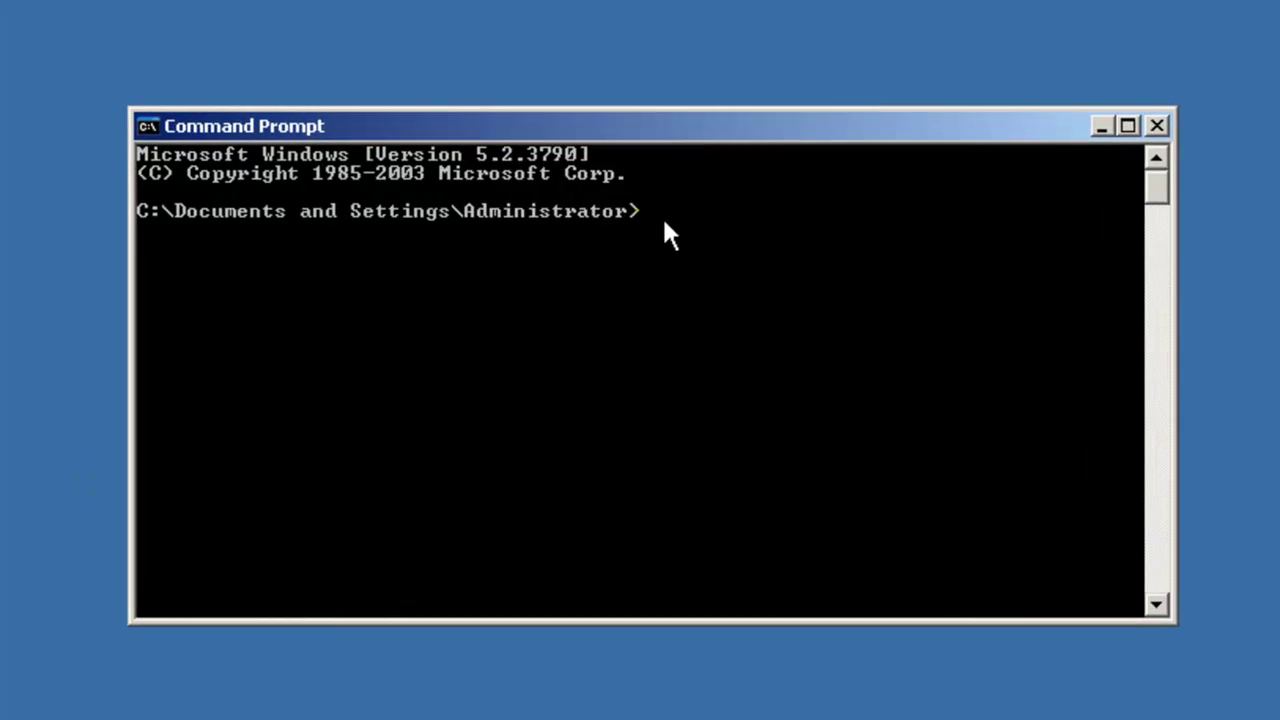
pyautogui.write('ipconfig')
pyautogui.press('Return')
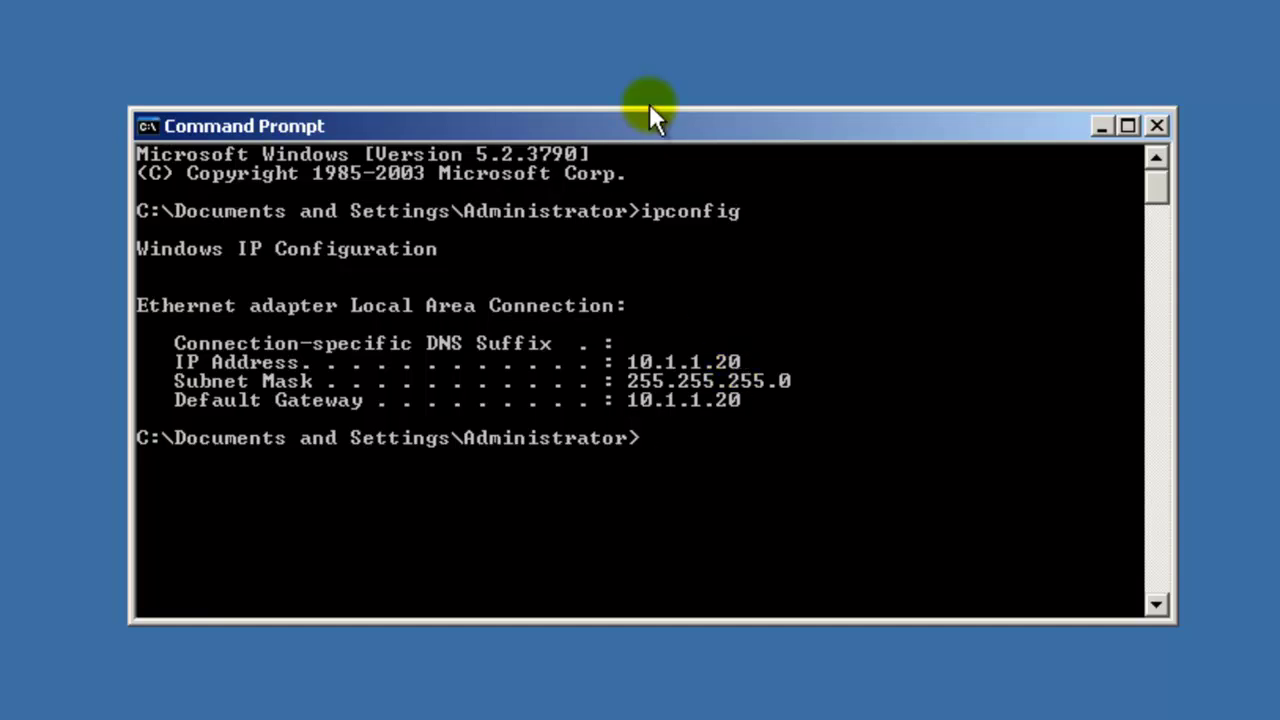
pyautogui.click(1101, 126)
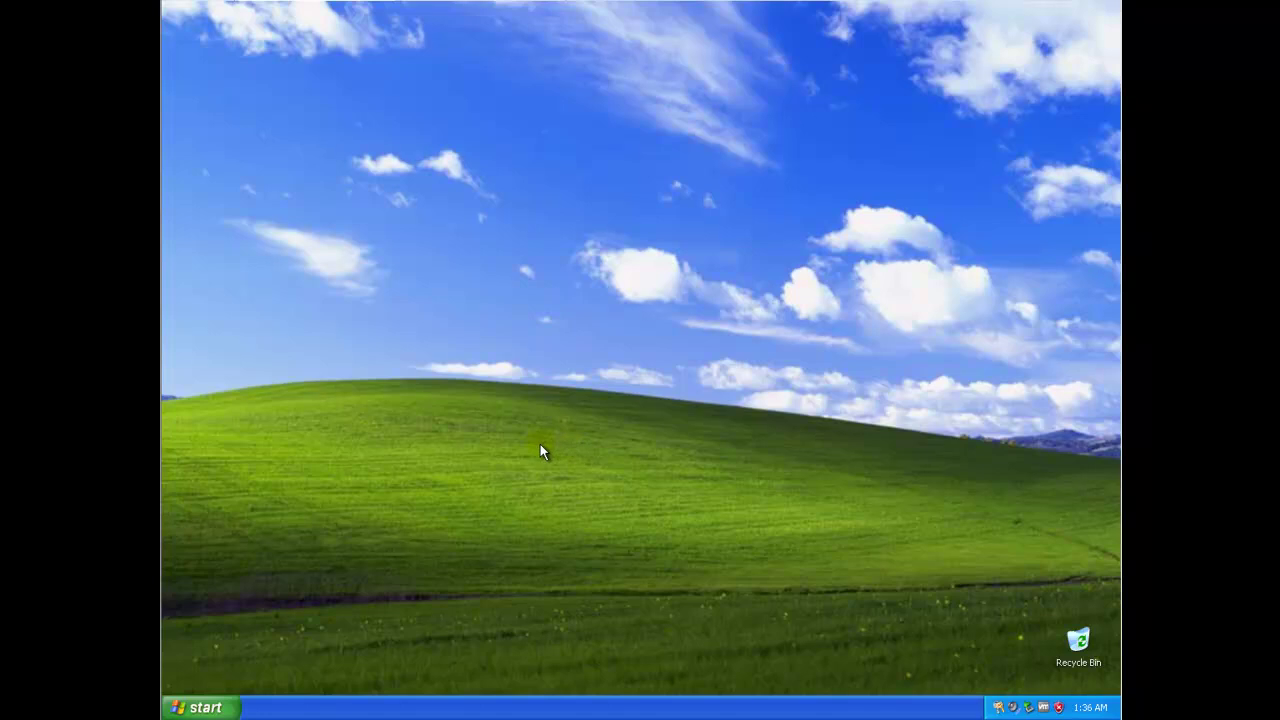
# Ping 10.1.1.20 from Windows XP, confirming 4 replies with 0% loss, then close the window
pyautogui.click(207, 707)
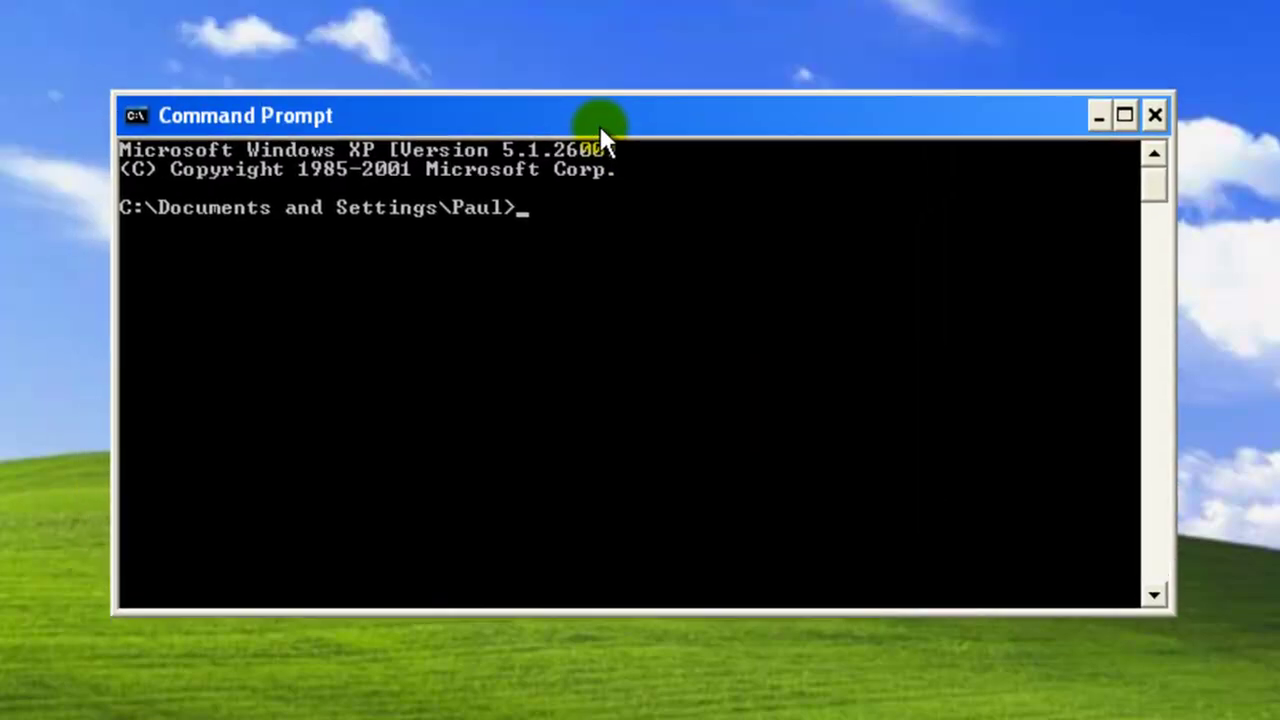
pyautogui.write('ping 10.')
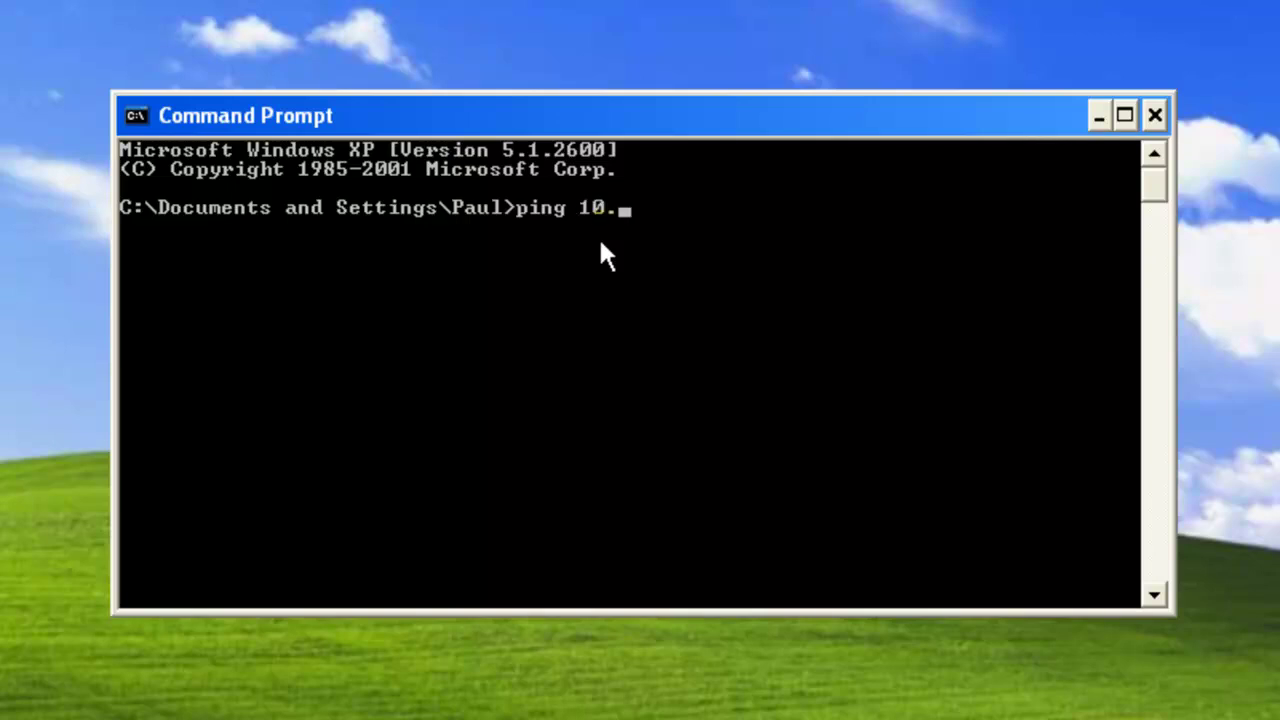
pyautogui.write('1.1.20')
pyautogui.press('Return')
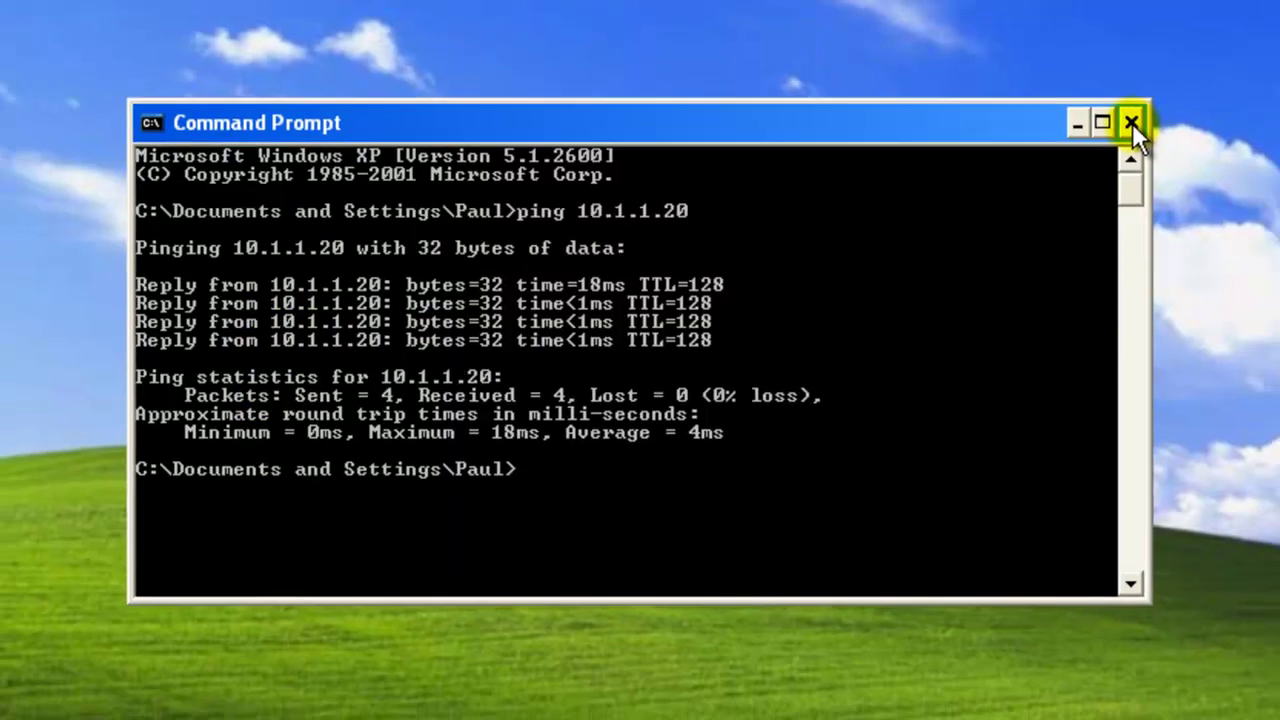
pyautogui.click(1154, 115)
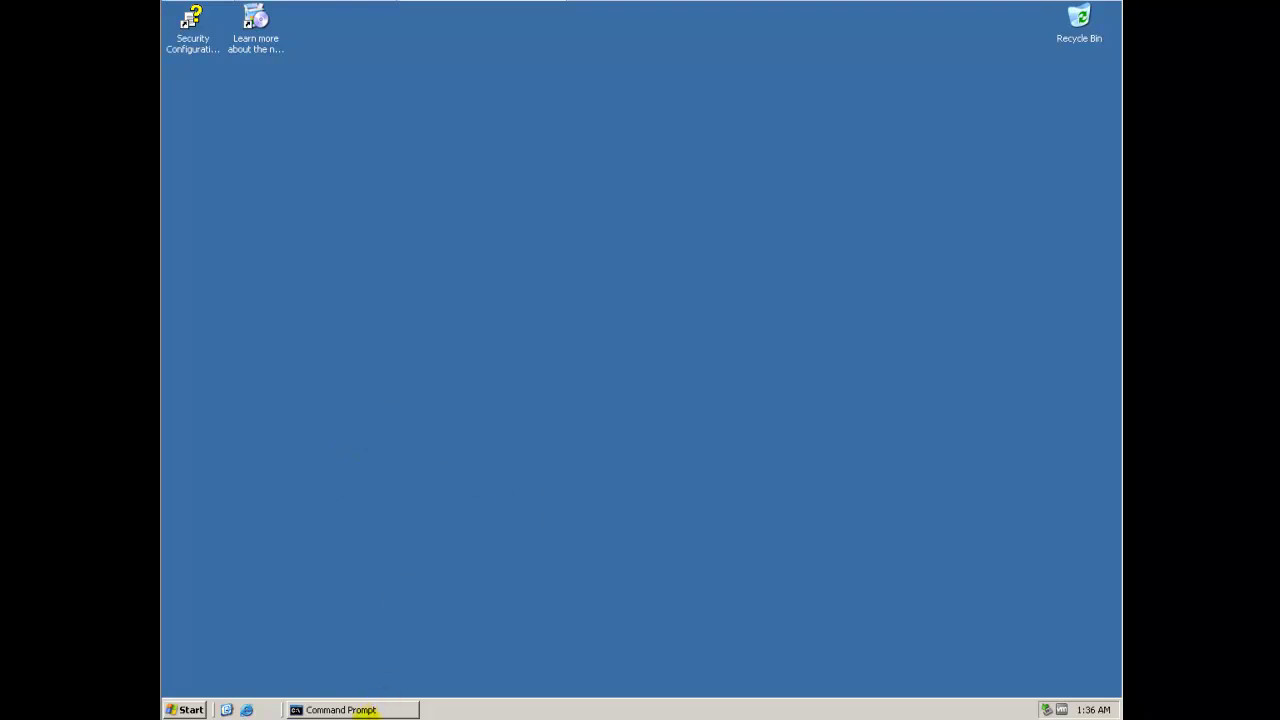
# Close the server's ipconfig Command Prompt and switch to the Windows XP Professional VM
pyautogui.click(362, 709)
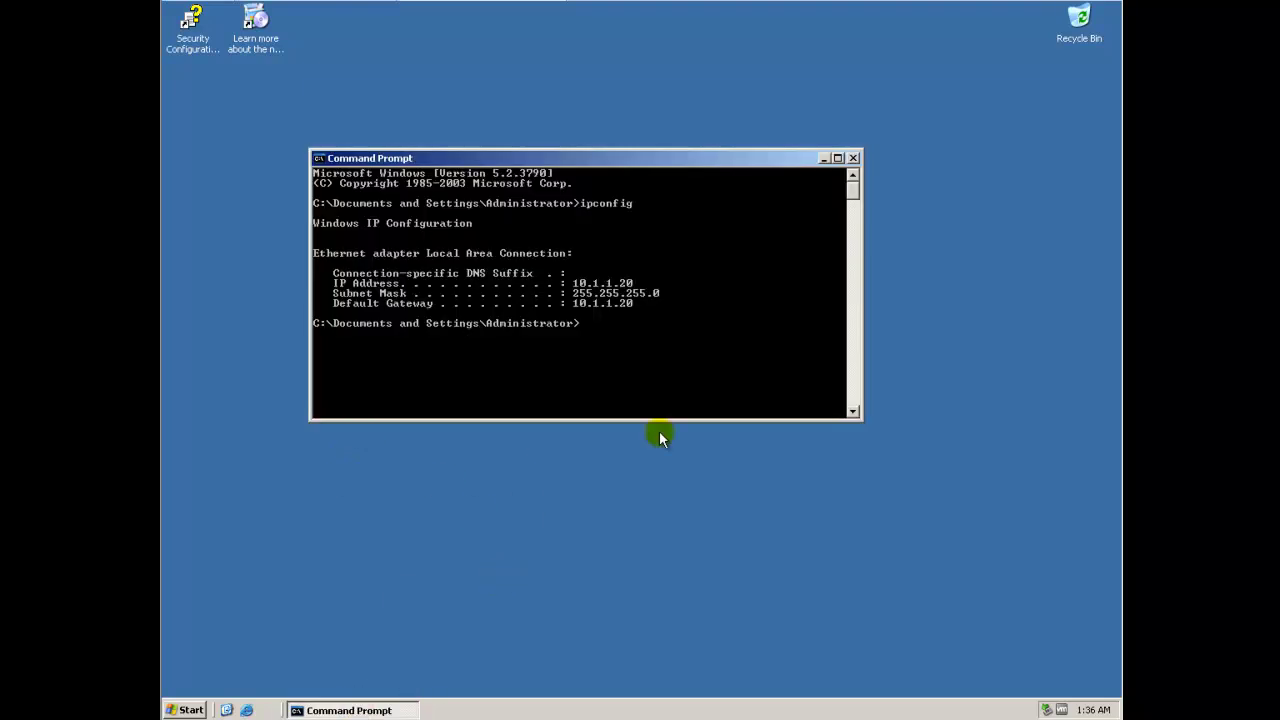
pyautogui.click(853, 158)
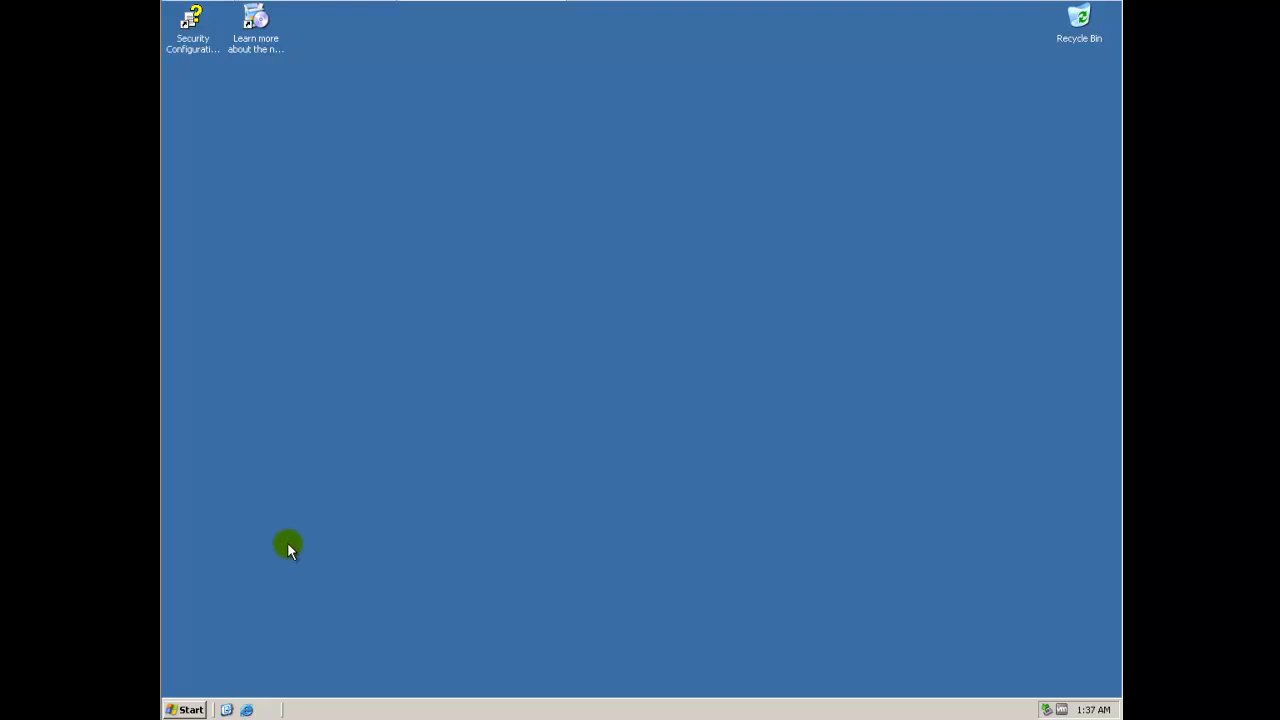
pyautogui.click(325, 4)
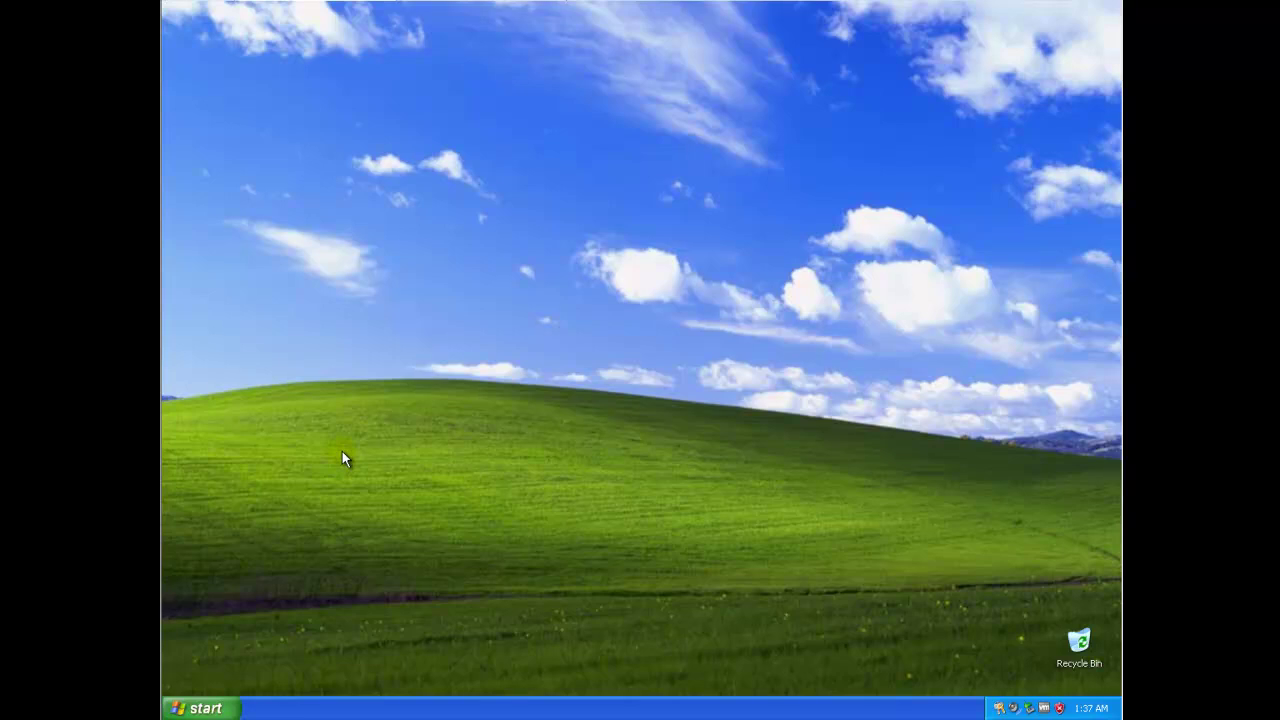
# Show the Computer Name tab of My Computer's System Properties, listing workgroup WORKGROUP
pyautogui.click(219, 710)
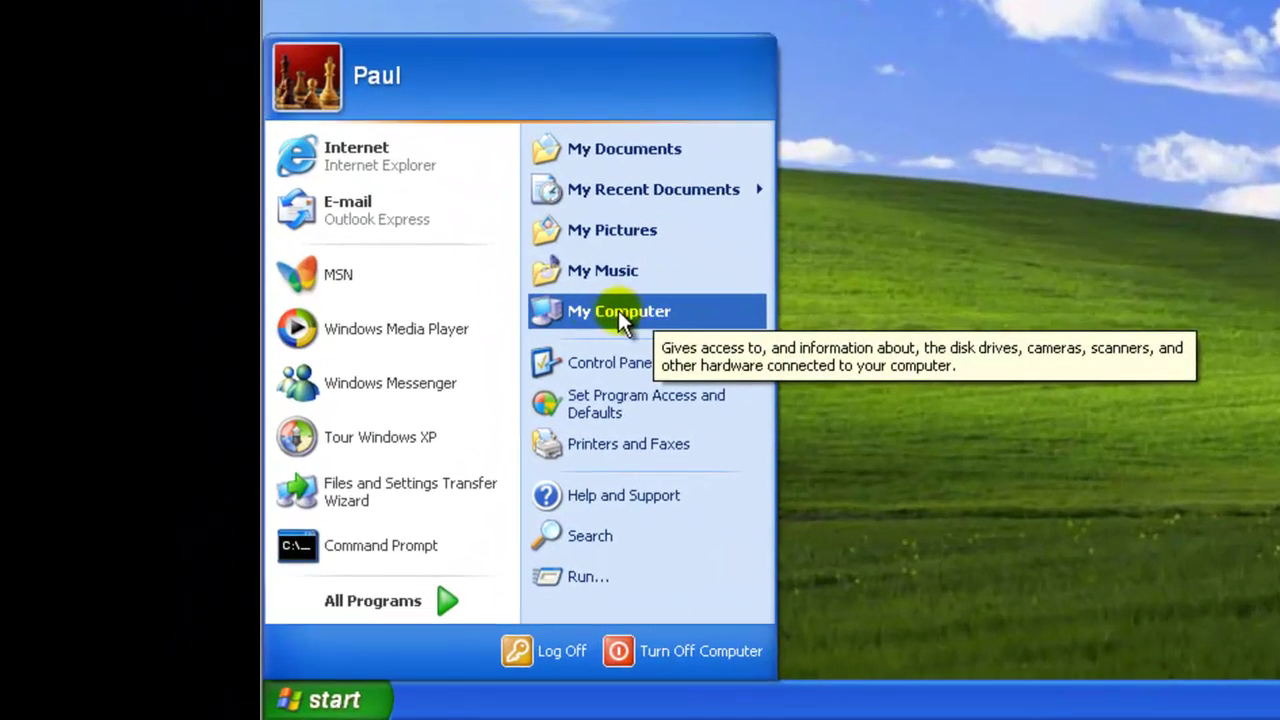
pyautogui.rightClick(618, 310)
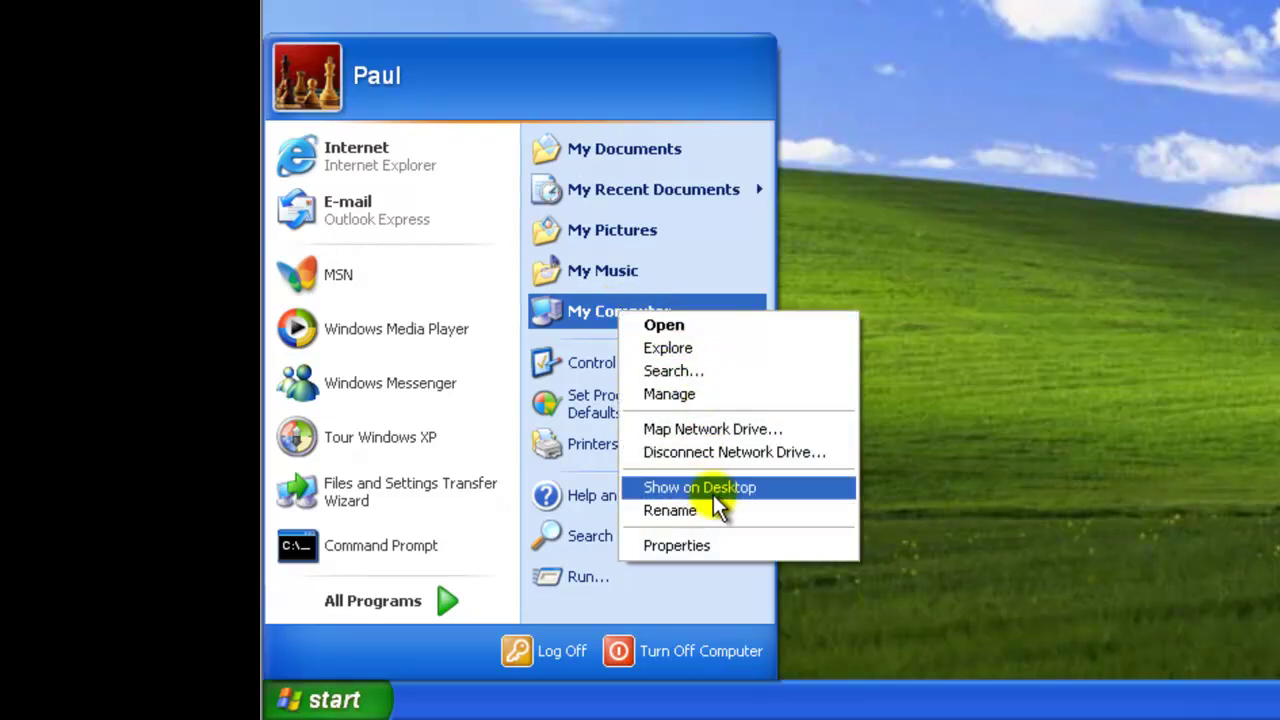
pyautogui.click(708, 545)
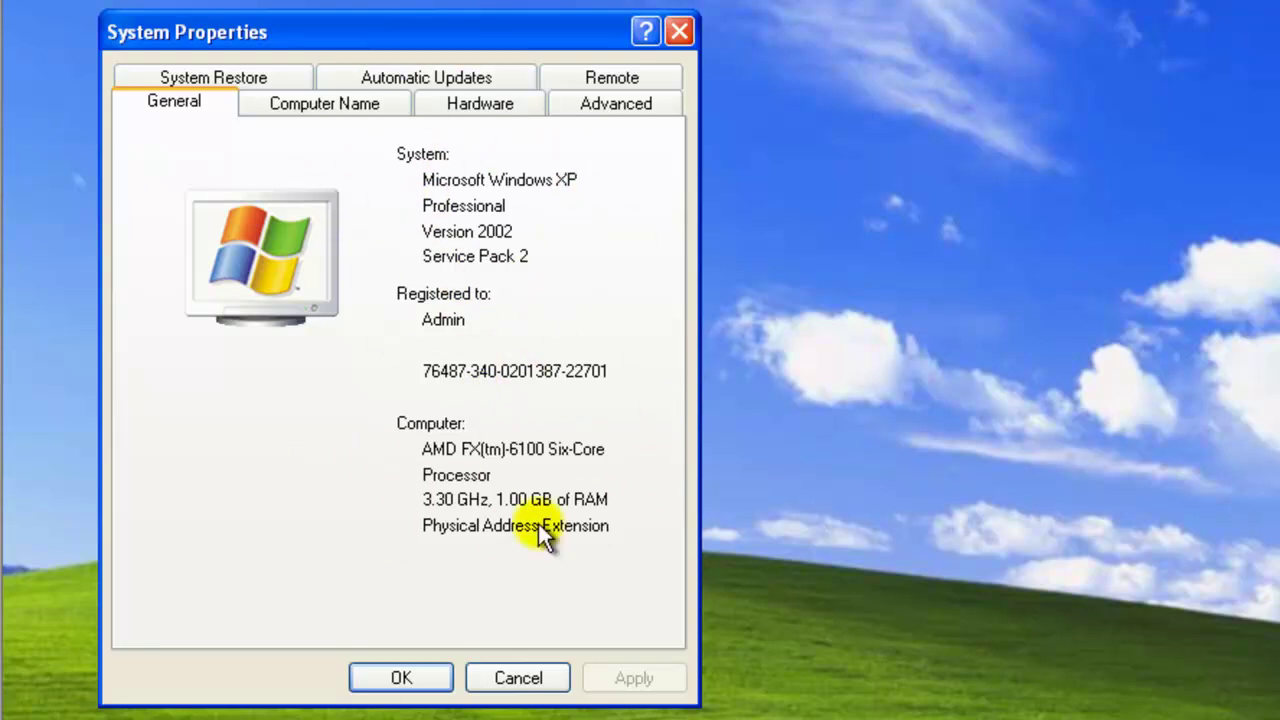
pyautogui.click(318, 106)
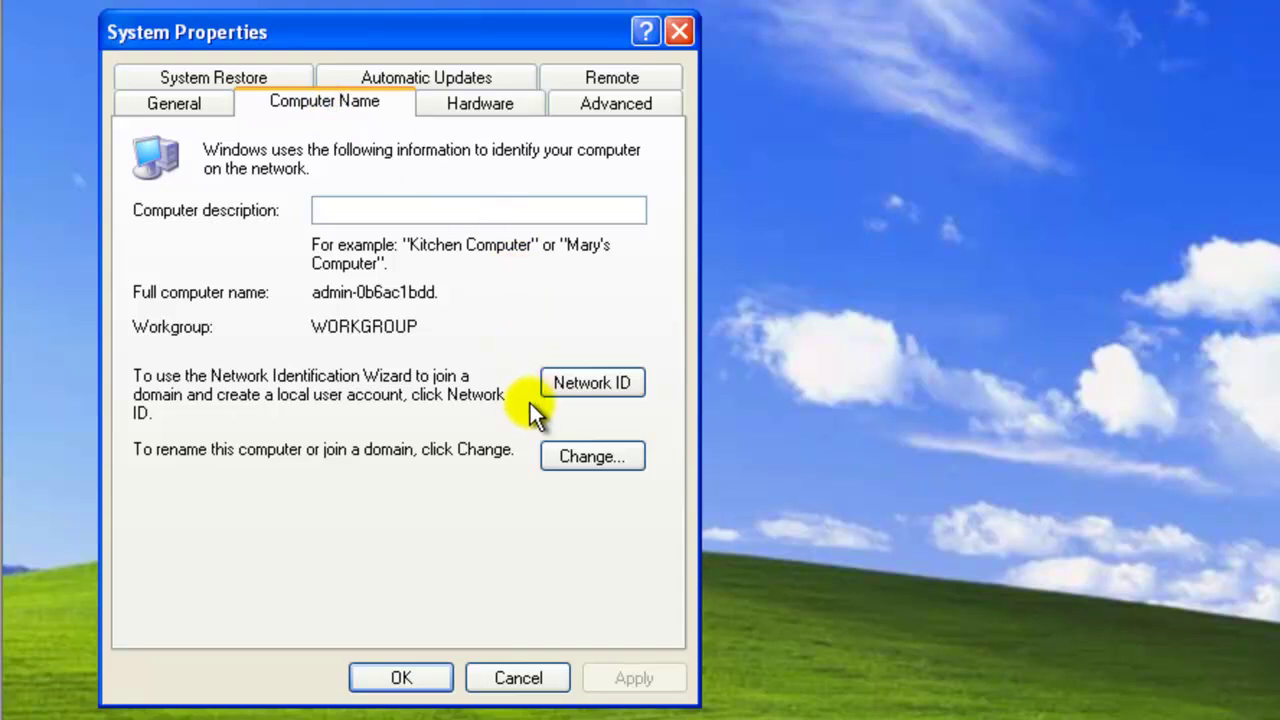
# Rename the computer to COMP01 and switch Member of from Workgroup to Domain
pyautogui.click(601, 461)
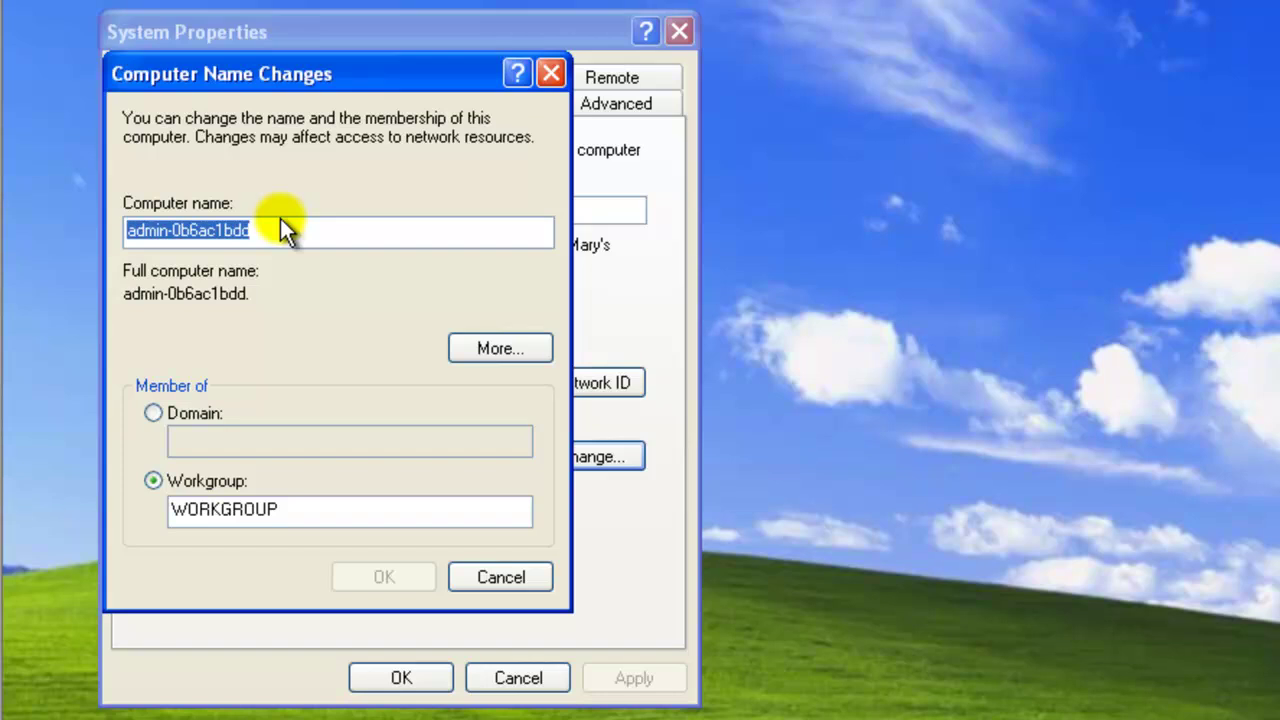
pyautogui.write('COMP')
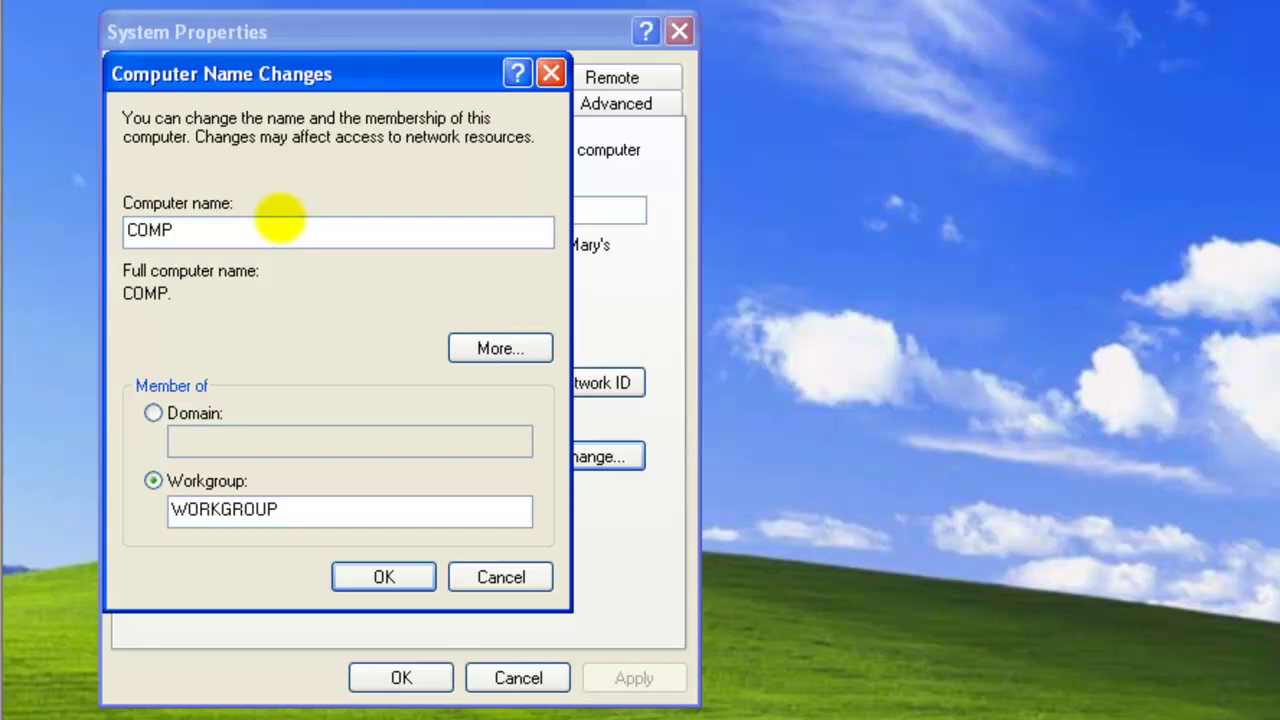
pyautogui.write('01')
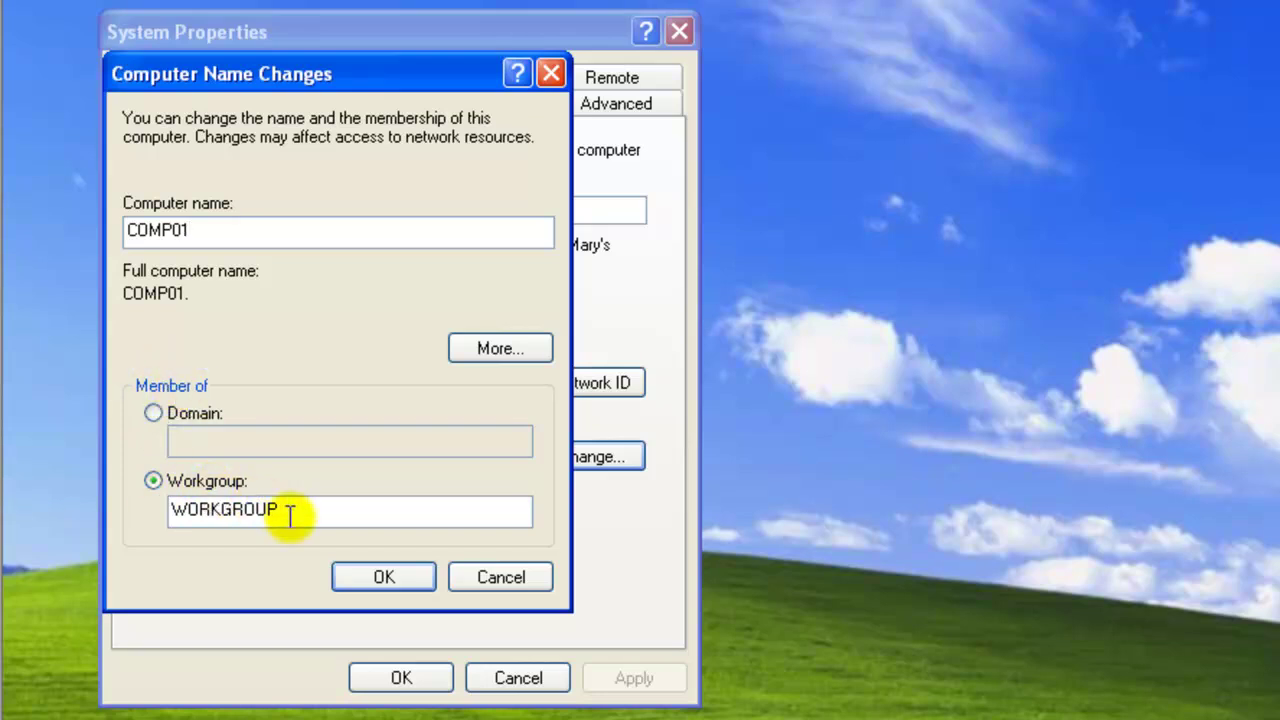
pyautogui.moveTo(287, 513); pyautogui.dragTo(160, 514)
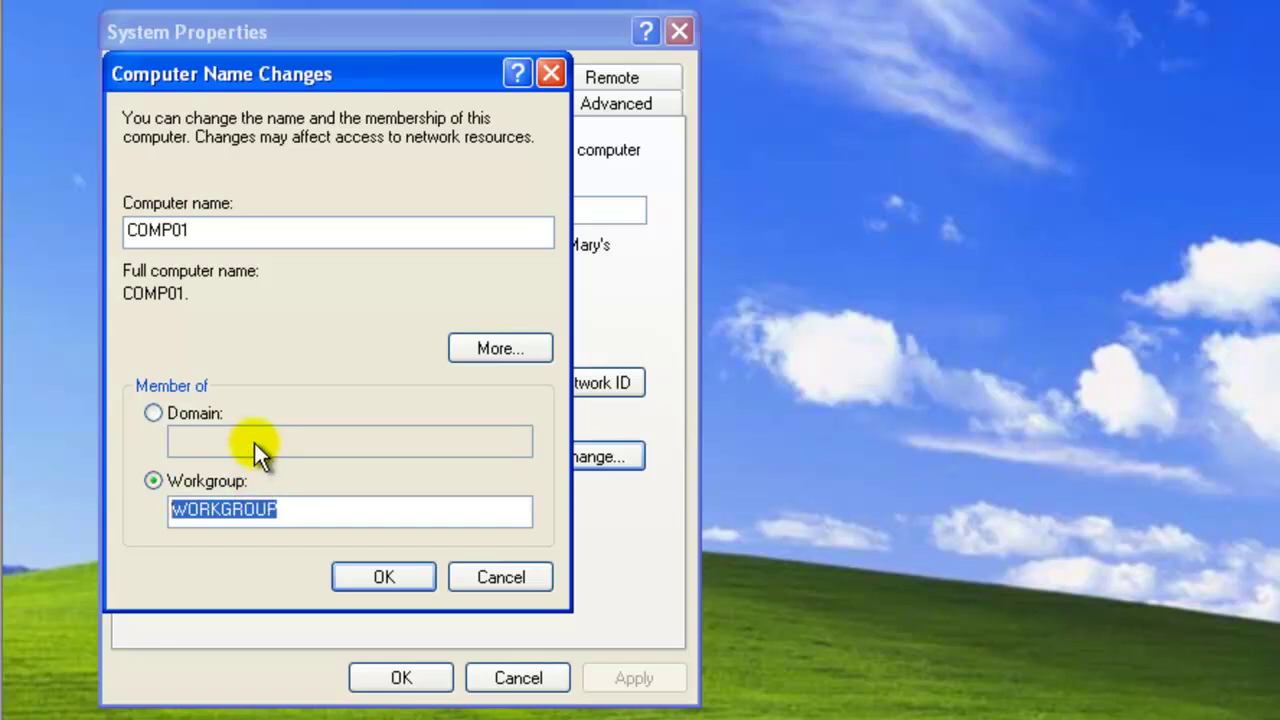
pyautogui.click(153, 413)
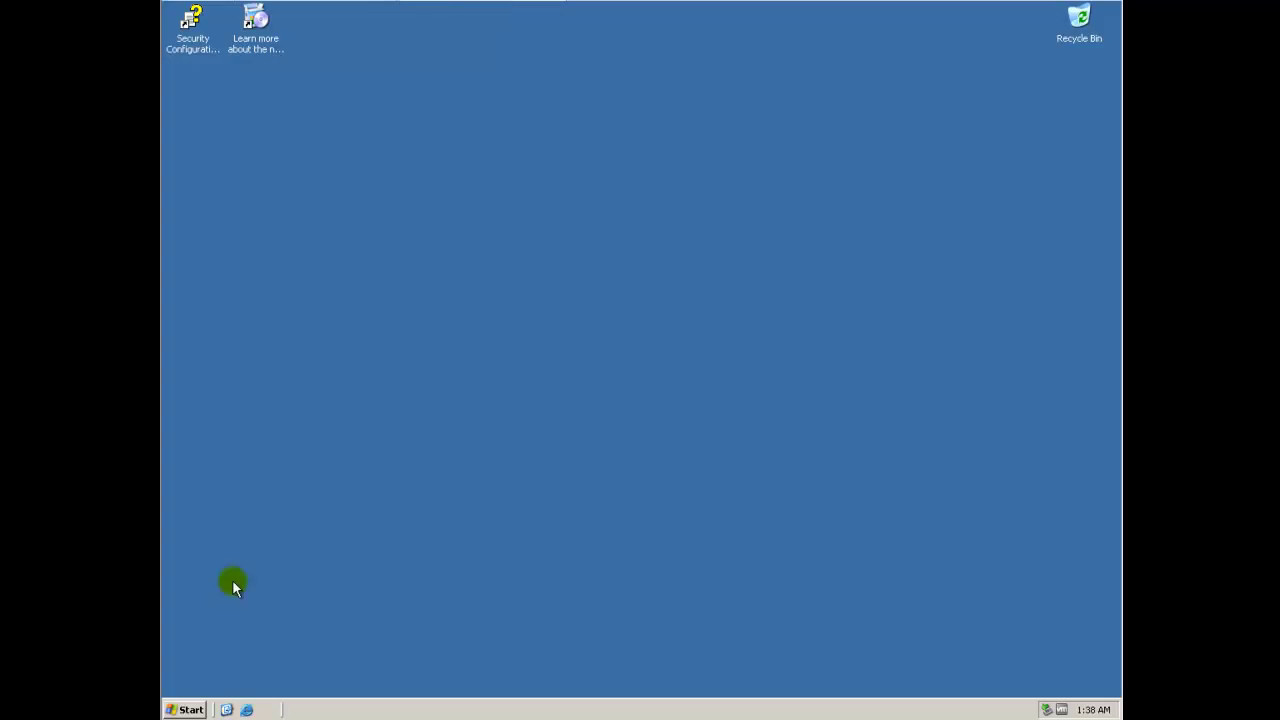
# View the server's Administrative Tools submenu from the Start menu
pyautogui.click(186, 709)
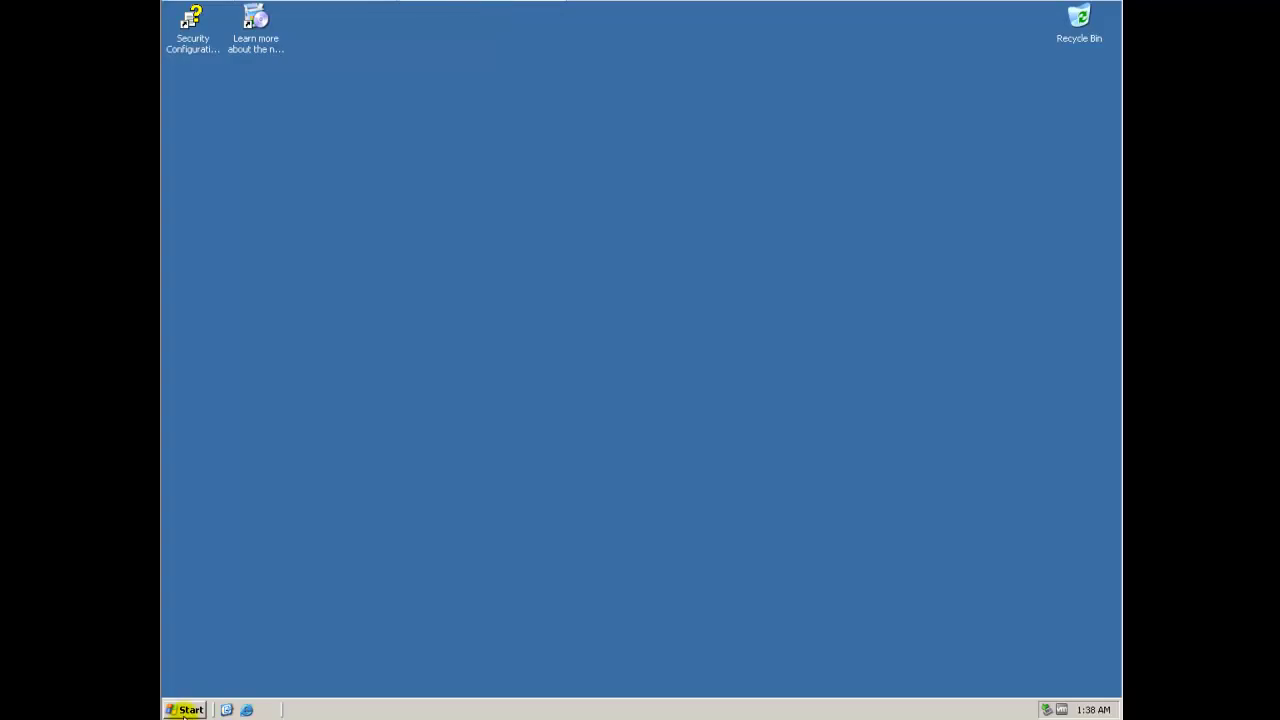
pyautogui.moveTo(388, 403)
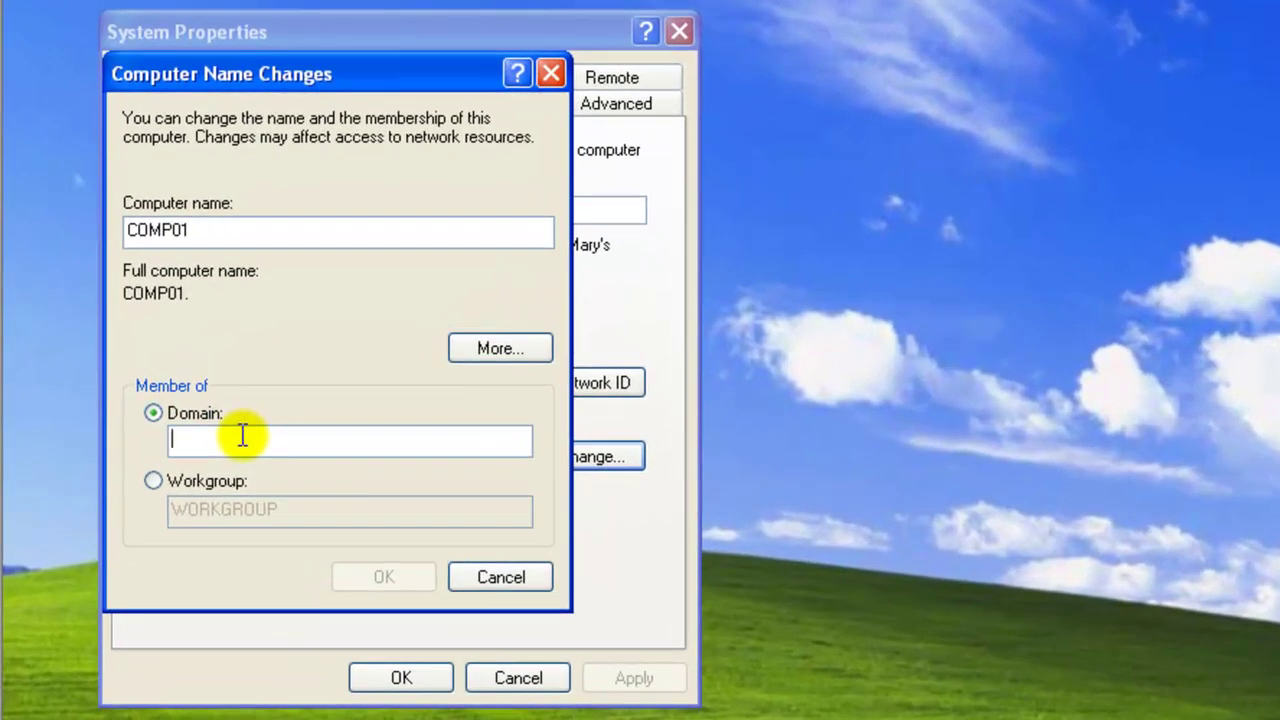
# Enter techknowledge.net as the domain and submit the name and membership change
pyautogui.write('t')
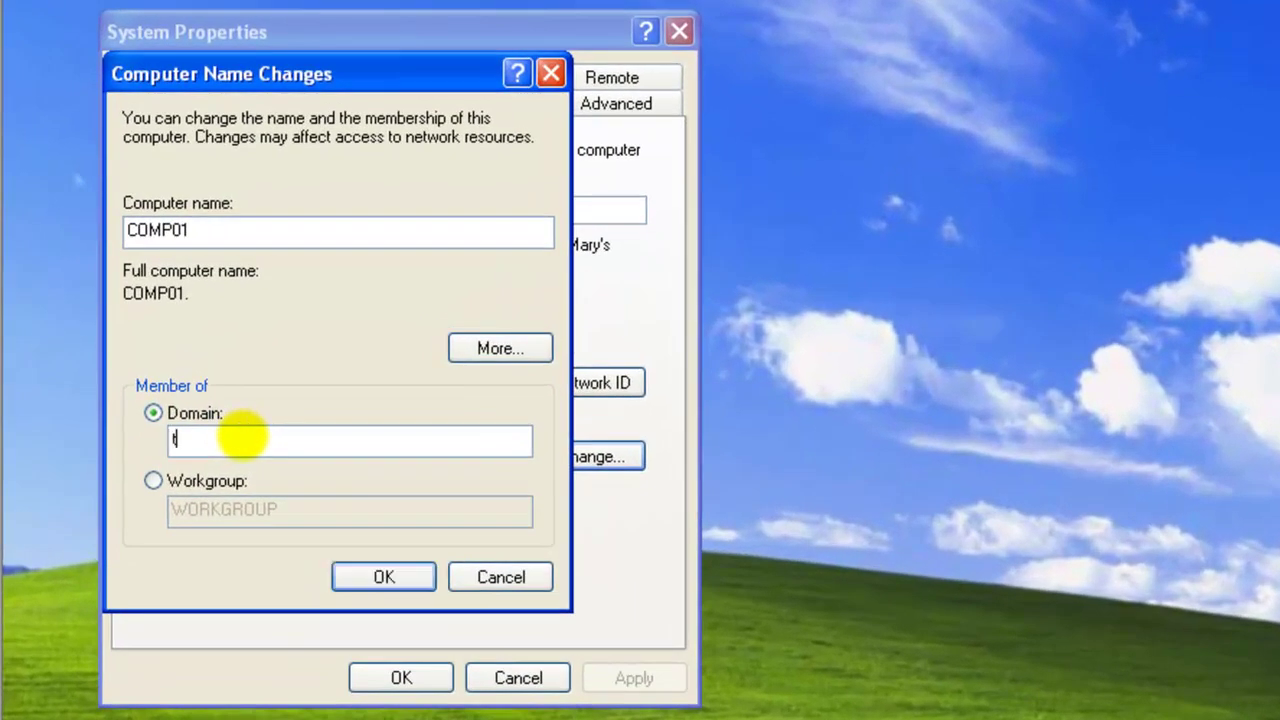
pyautogui.write('echknowledge.net')
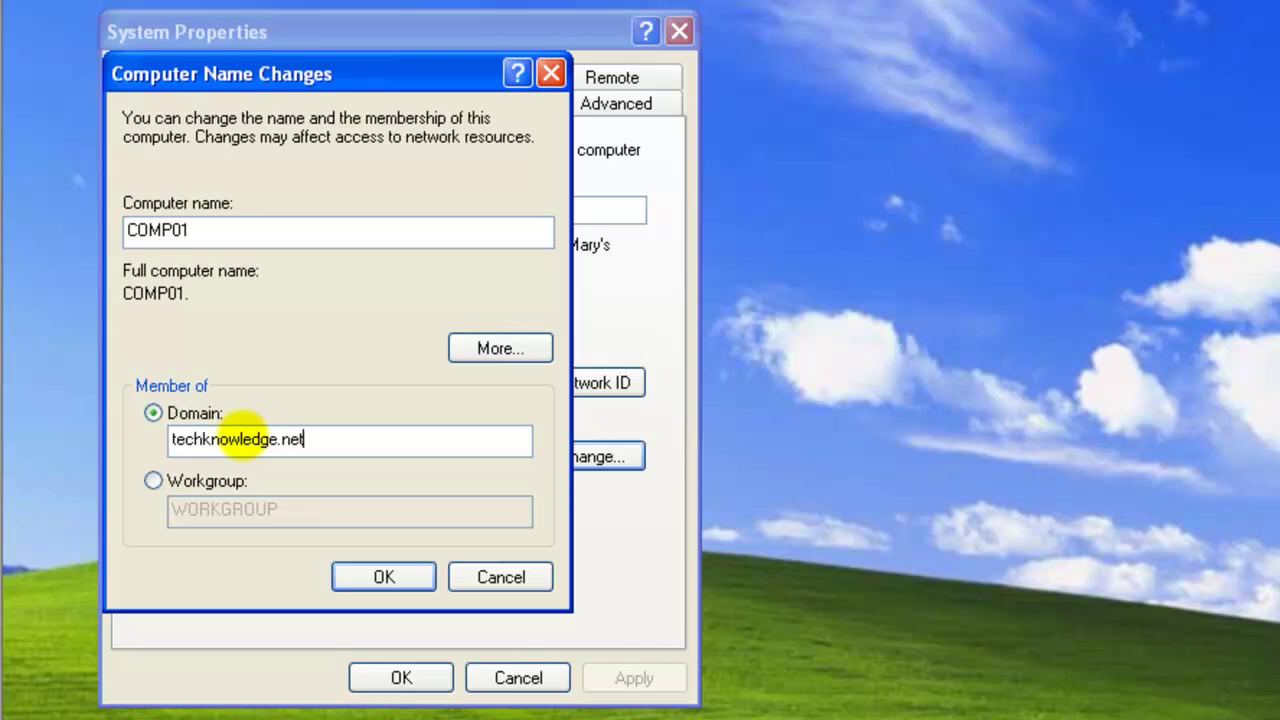
pyautogui.click(374, 570)
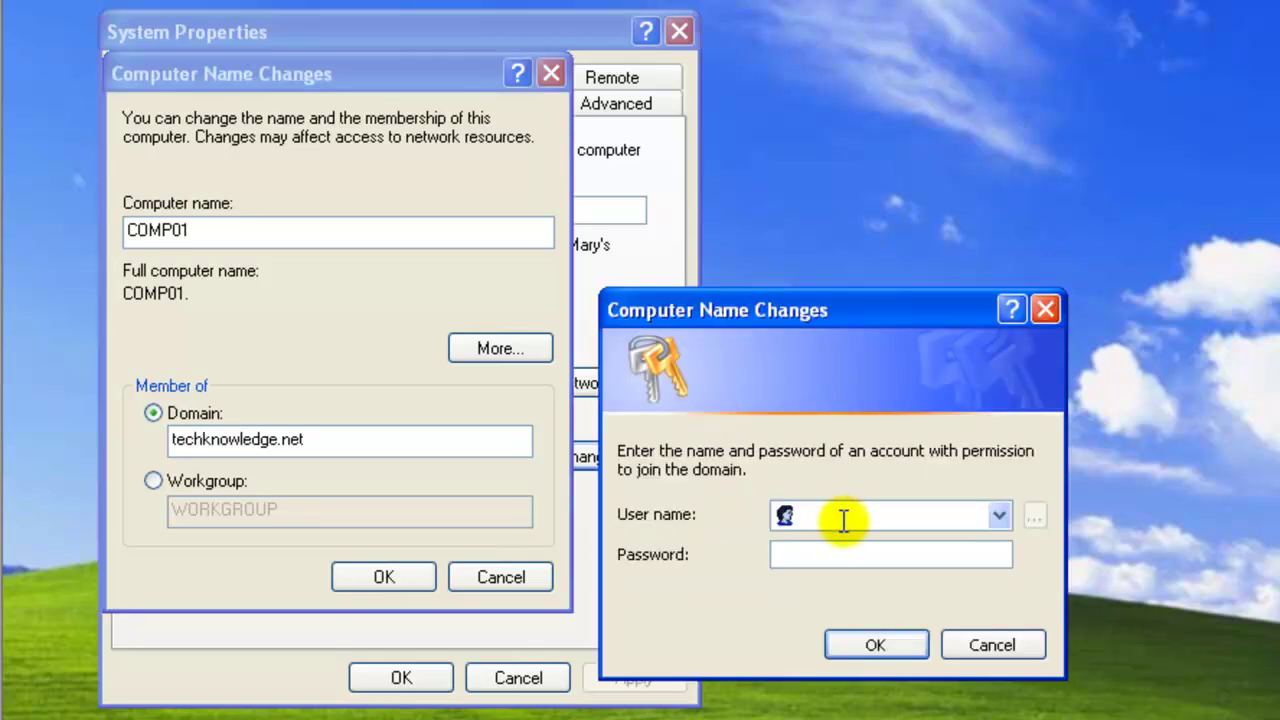
# Authorise the domain join with the administrator account and its password
pyautogui.write('administrato')
pyautogui.press('BackSpace')
pyautogui.write('tor')
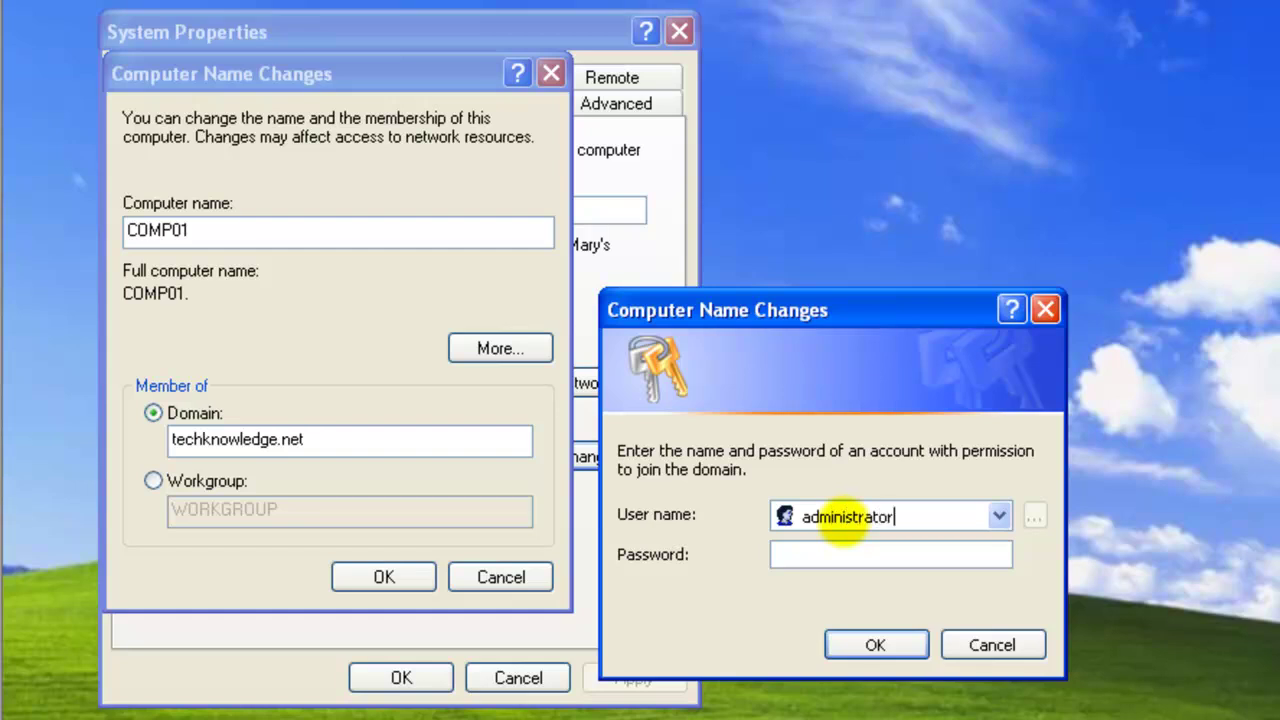
pyautogui.press('Tab')
pyautogui.write('*********')
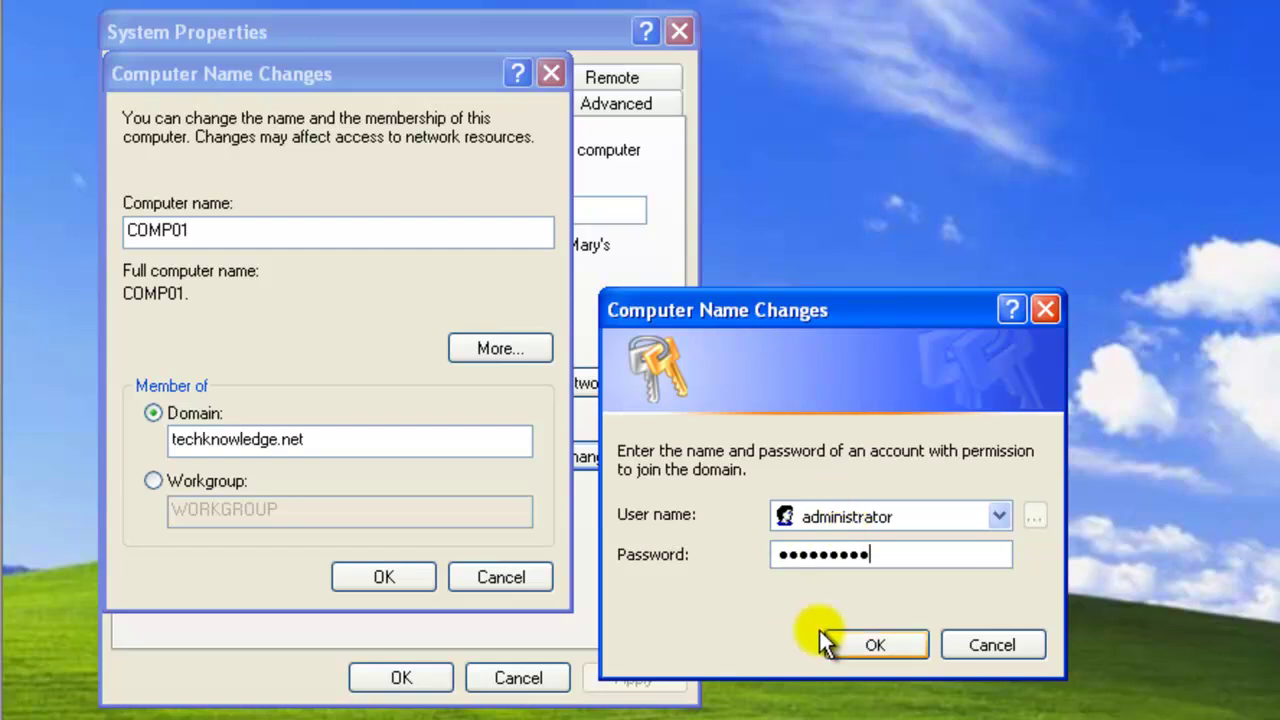
pyautogui.click(880, 646)
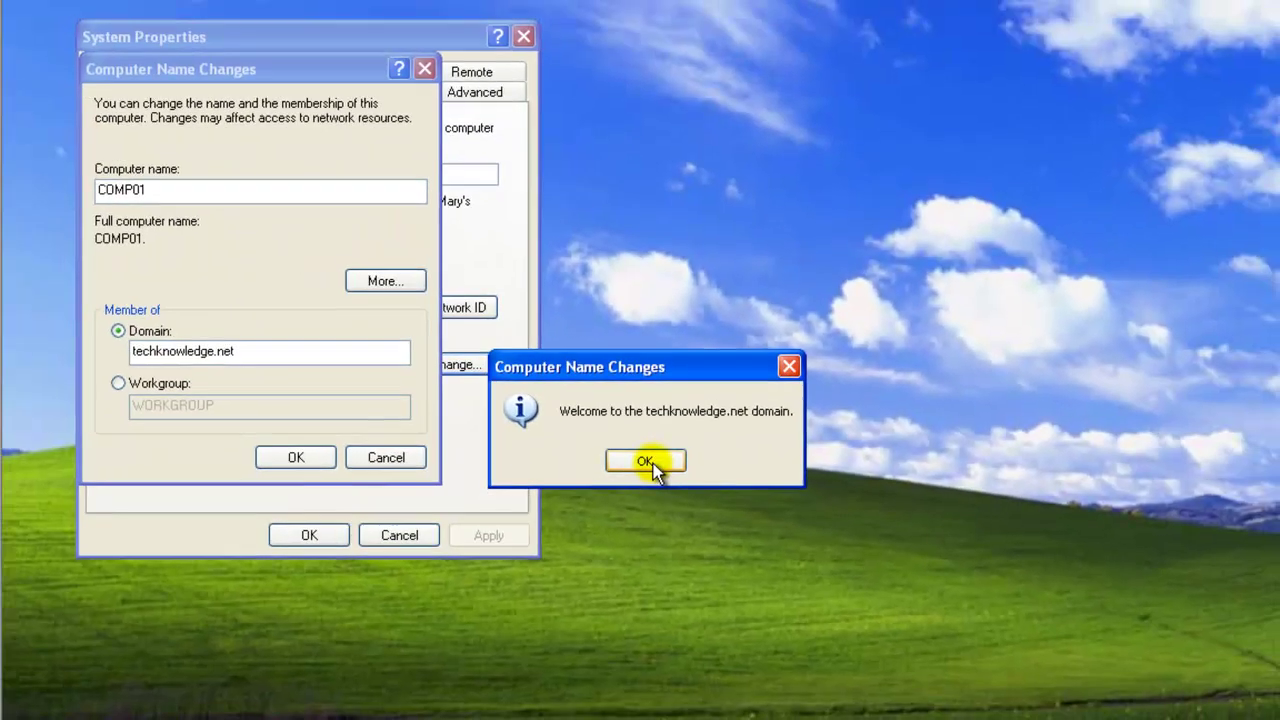
# Acknowledge the techknowledge.net welcome and restart notices, close System Properties, and restart now
pyautogui.click(645, 505)
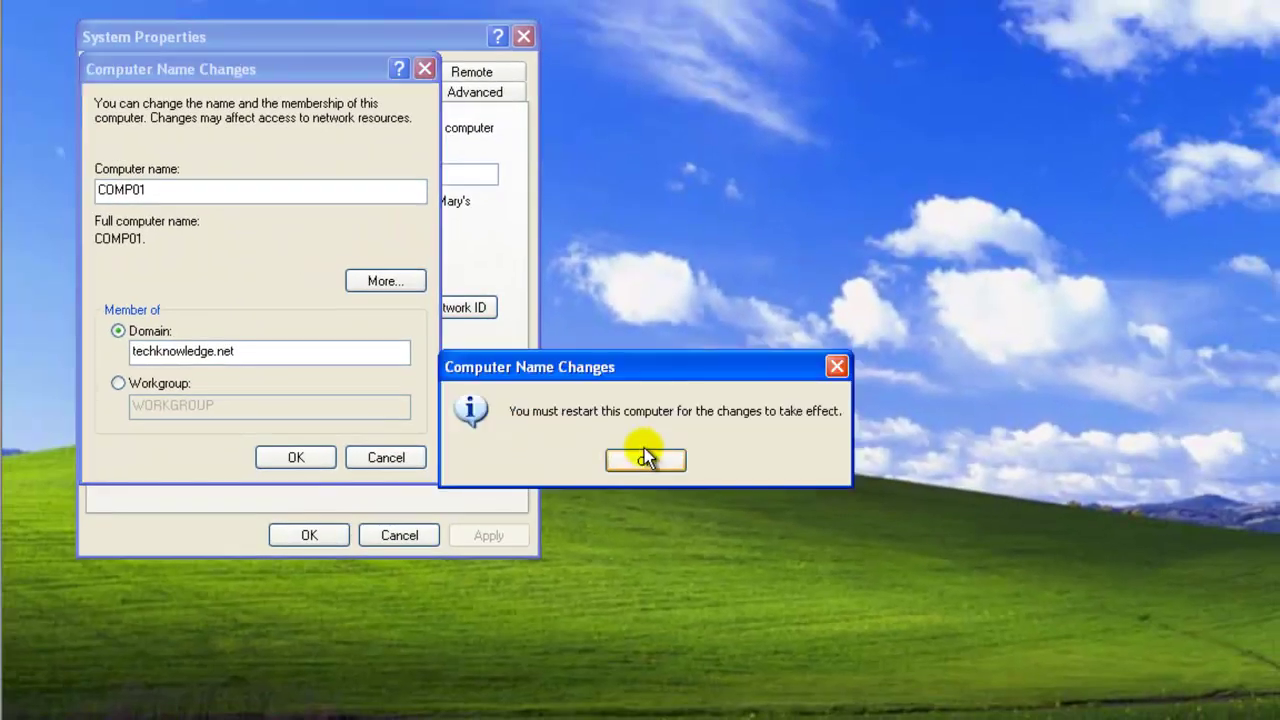
pyautogui.click(665, 460)
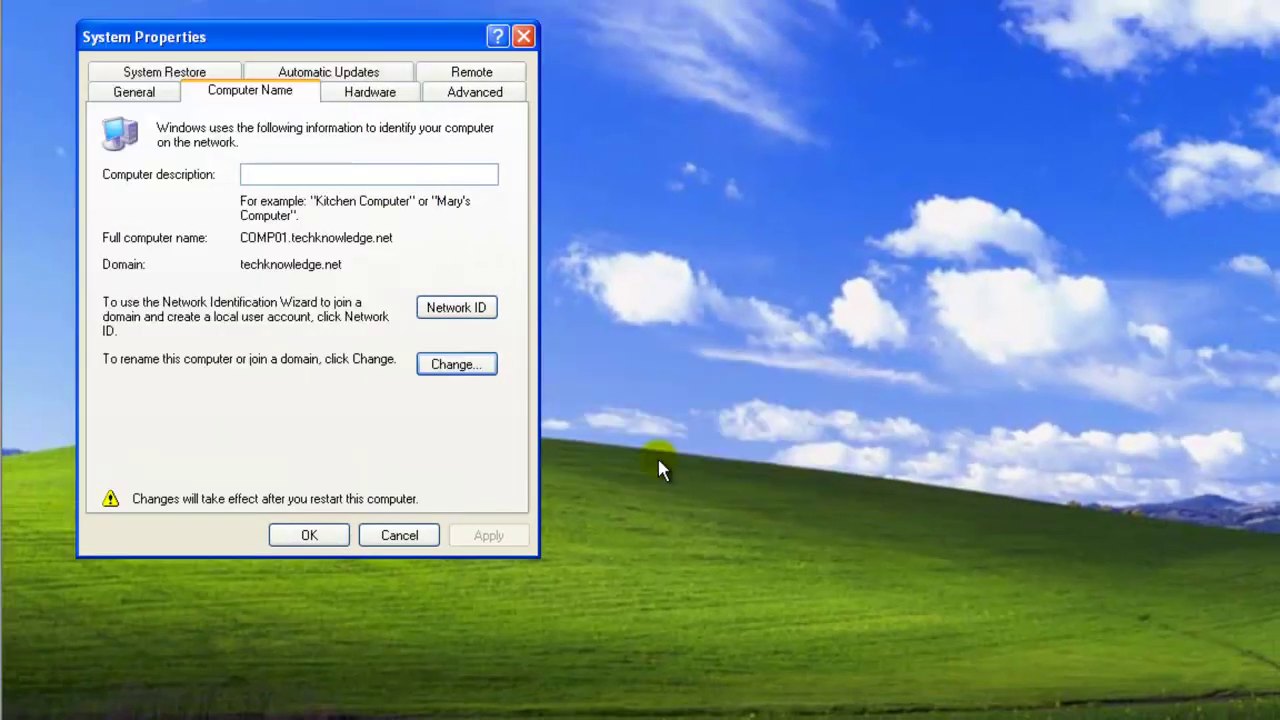
pyautogui.click(312, 533)
pyautogui.click(595, 461)
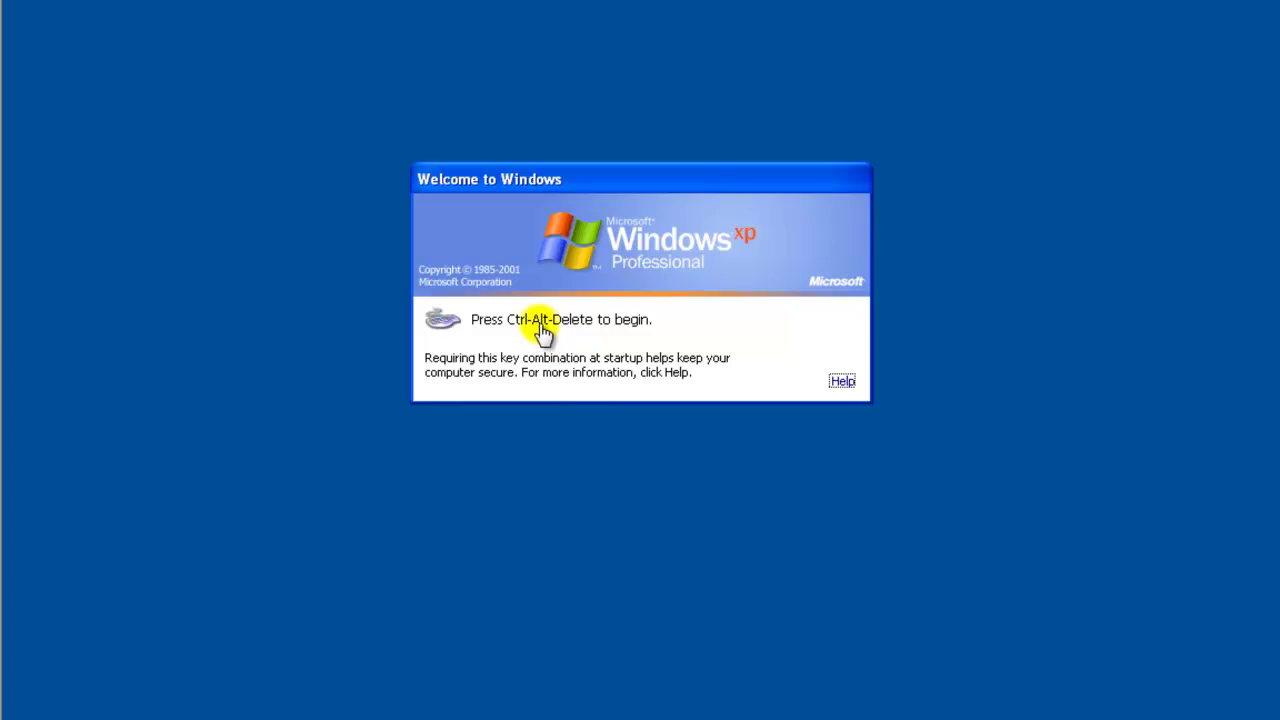
# Send Ctrl+Alt+Del, try logging on with the domain user's name and password, and dismiss the rejection
pyautogui.click(265, 12)
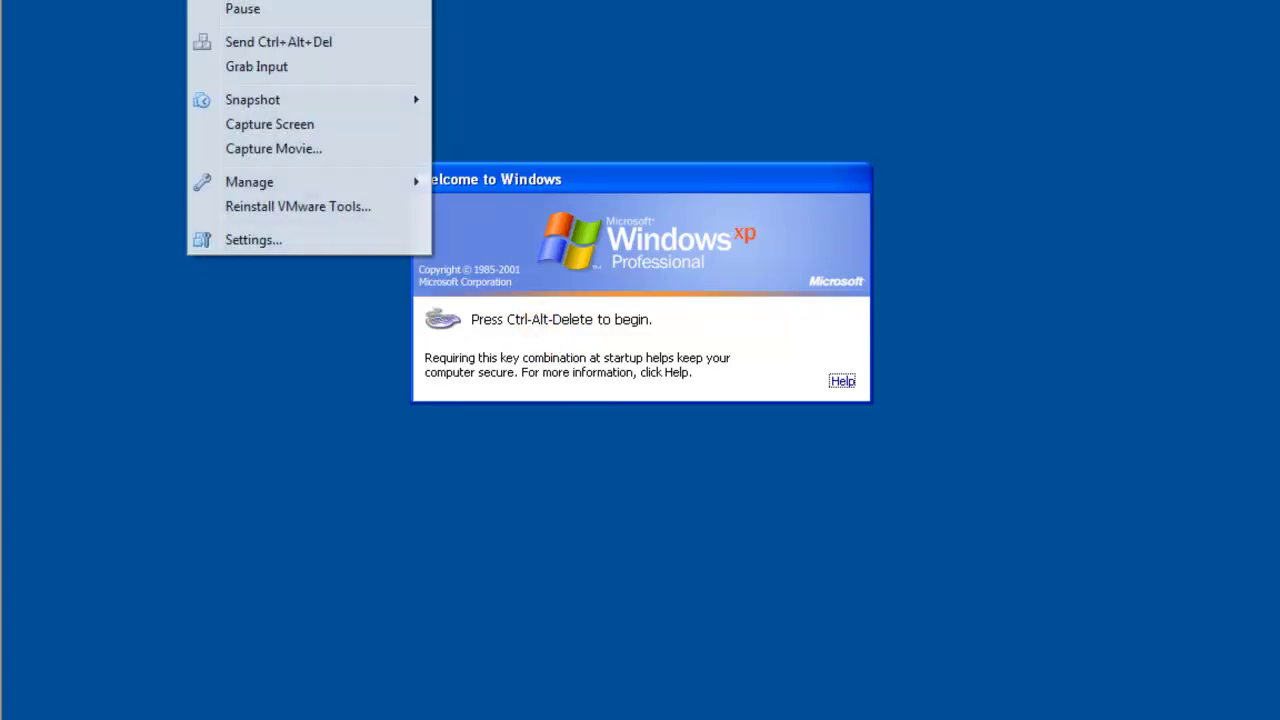
pyautogui.click(251, 50)
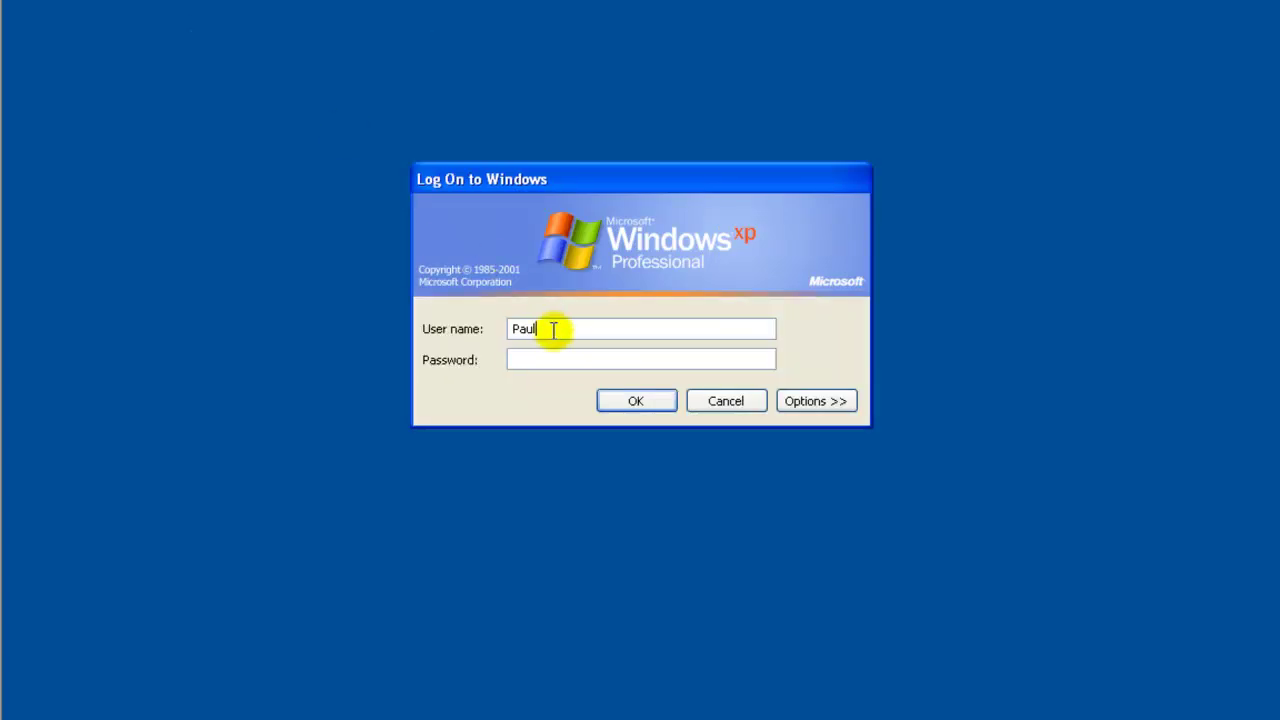
pyautogui.moveTo(557, 328); pyautogui.dragTo(514, 328)
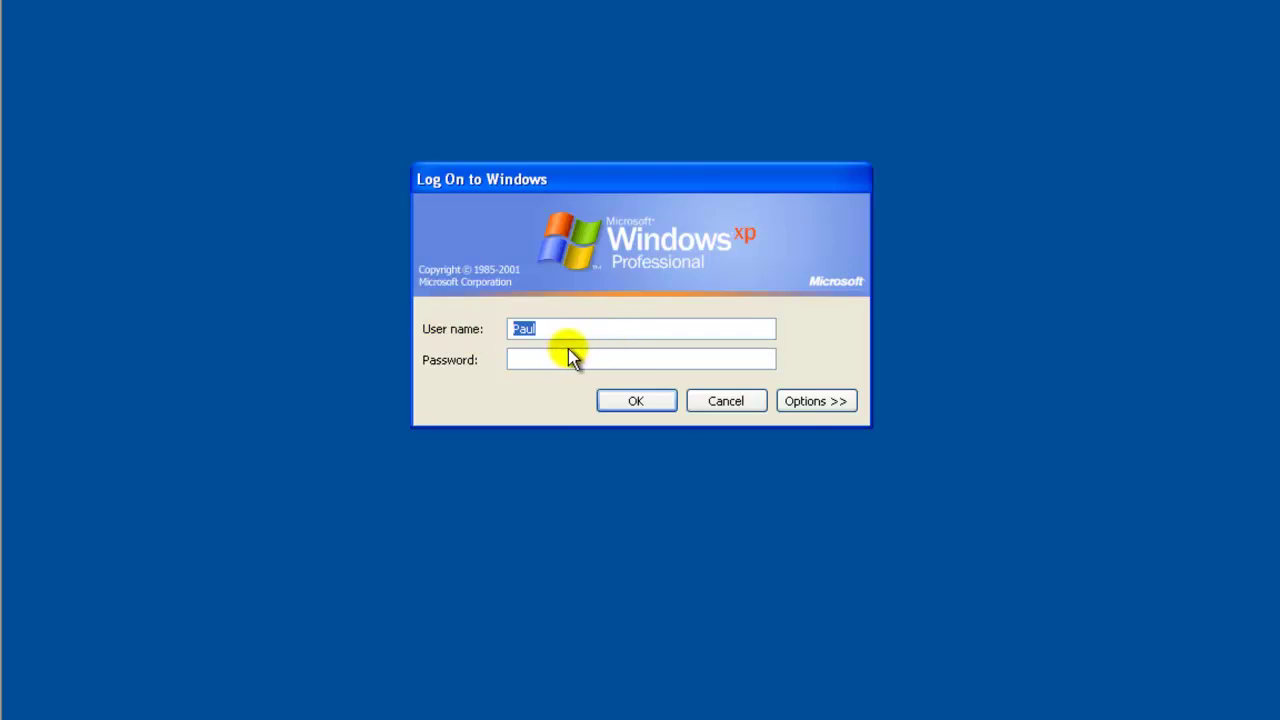
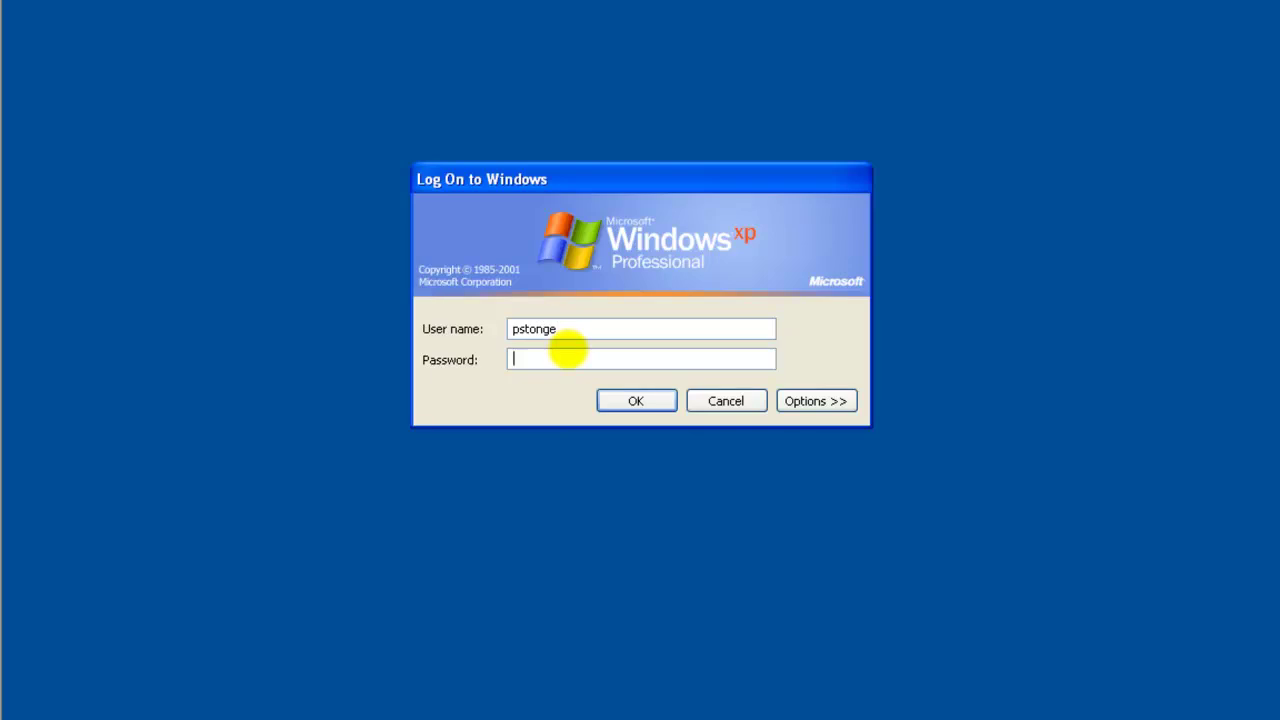
pyautogui.write('passw')
pyautogui.press('BackSpace')
pyautogui.press('BackSpace')
pyautogui.press('BackSpace')
pyautogui.press('BackSpace')
pyautogui.press('BackSpace')
pyautogui.write('password1')
pyautogui.press('Return')
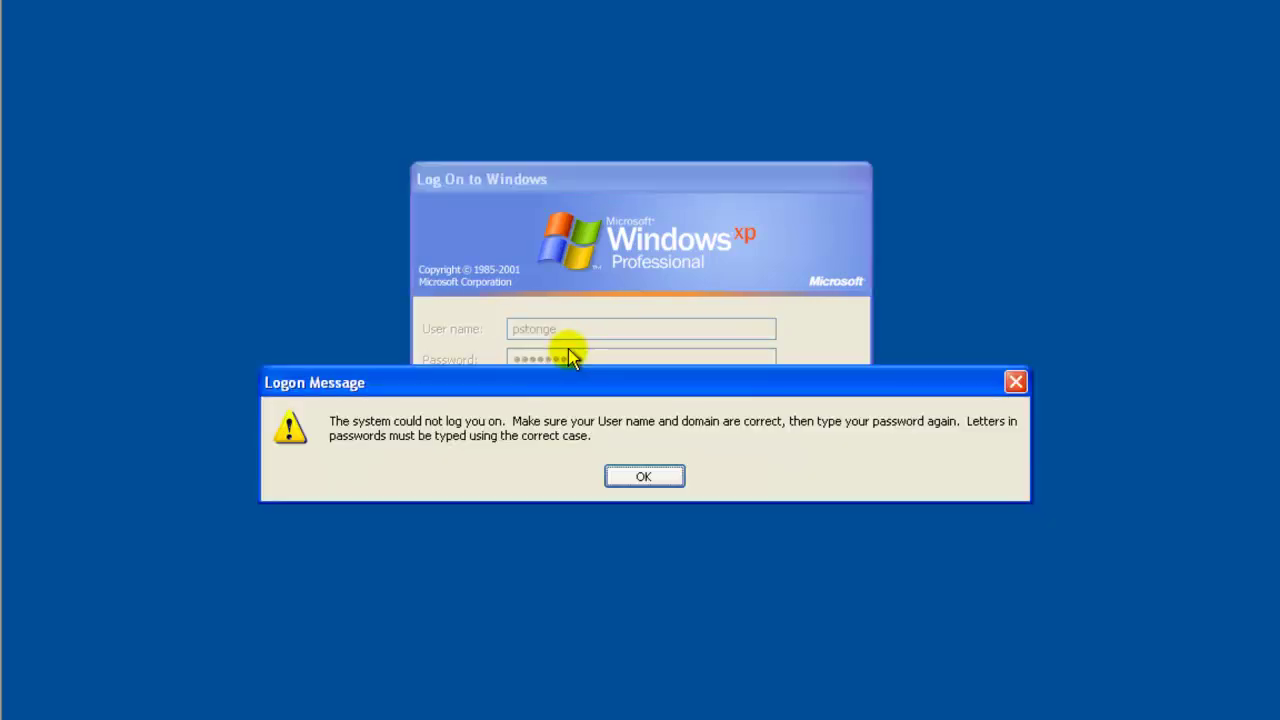
pyautogui.press('Return')
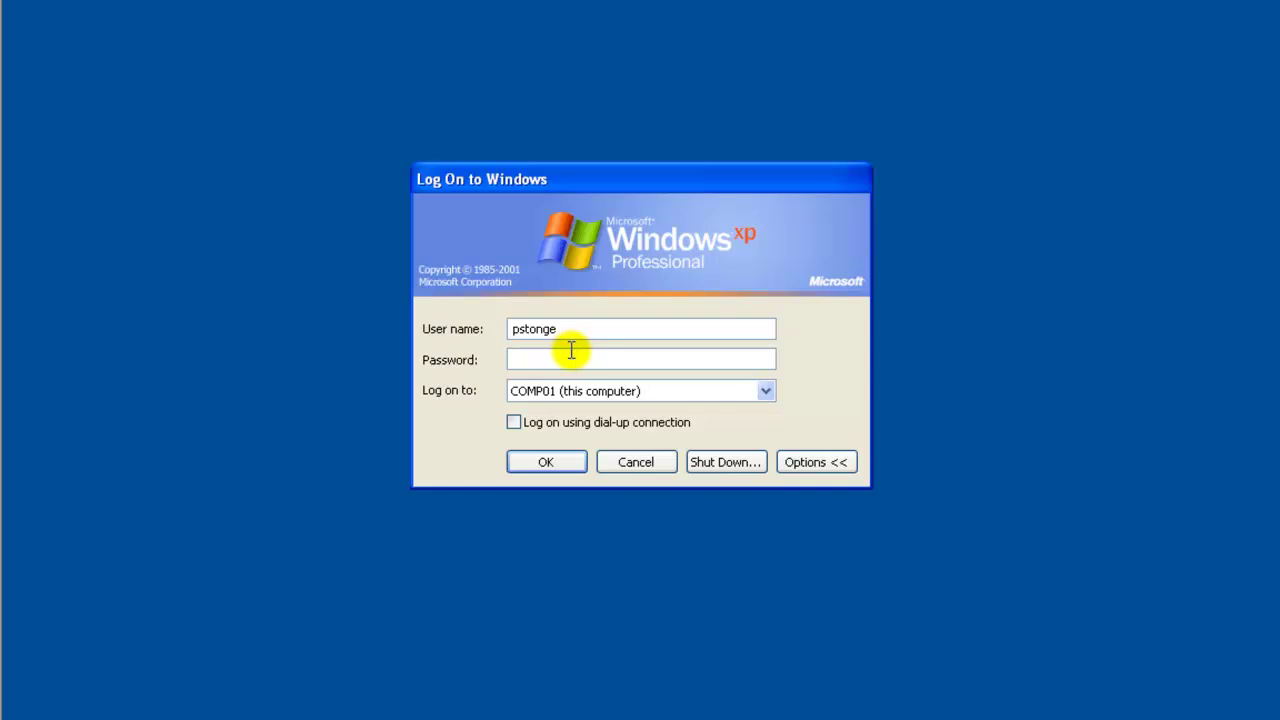
# Check the Log on to destinations, leaving COMP01 selected, and hide the extra options
pyautogui.click(615, 393)
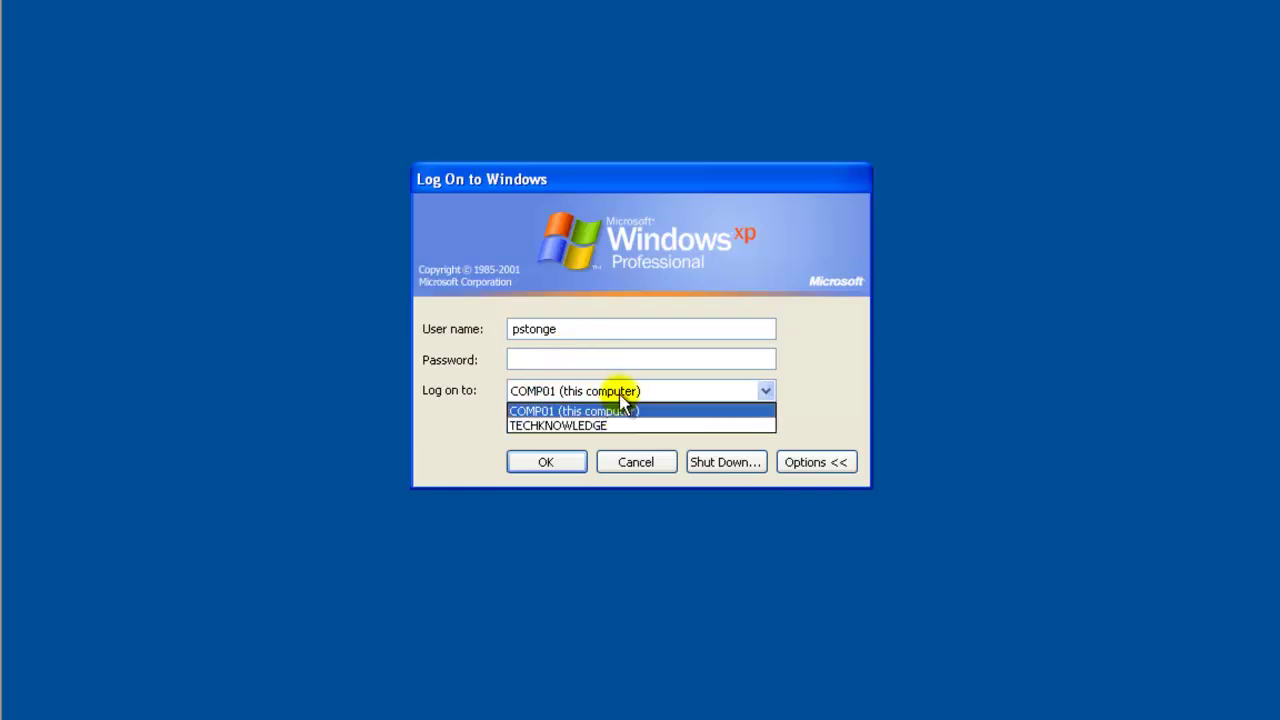
pyautogui.click(646, 391)
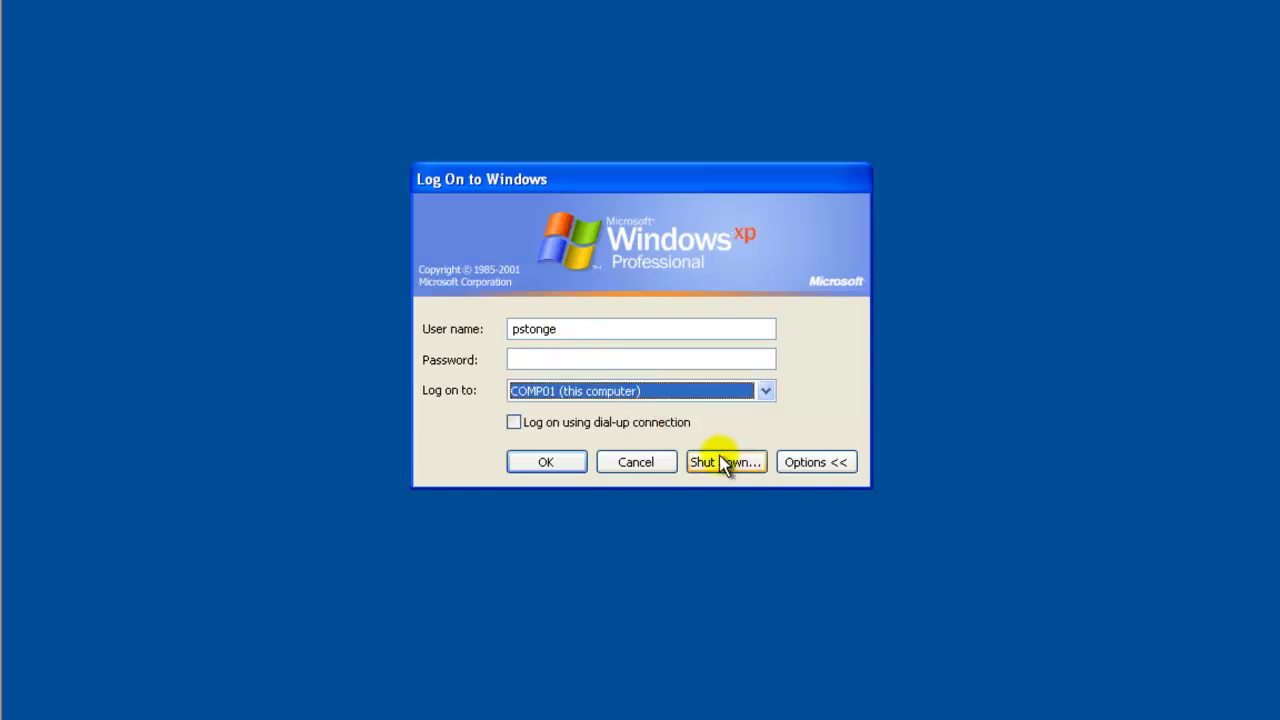
pyautogui.click(808, 462)
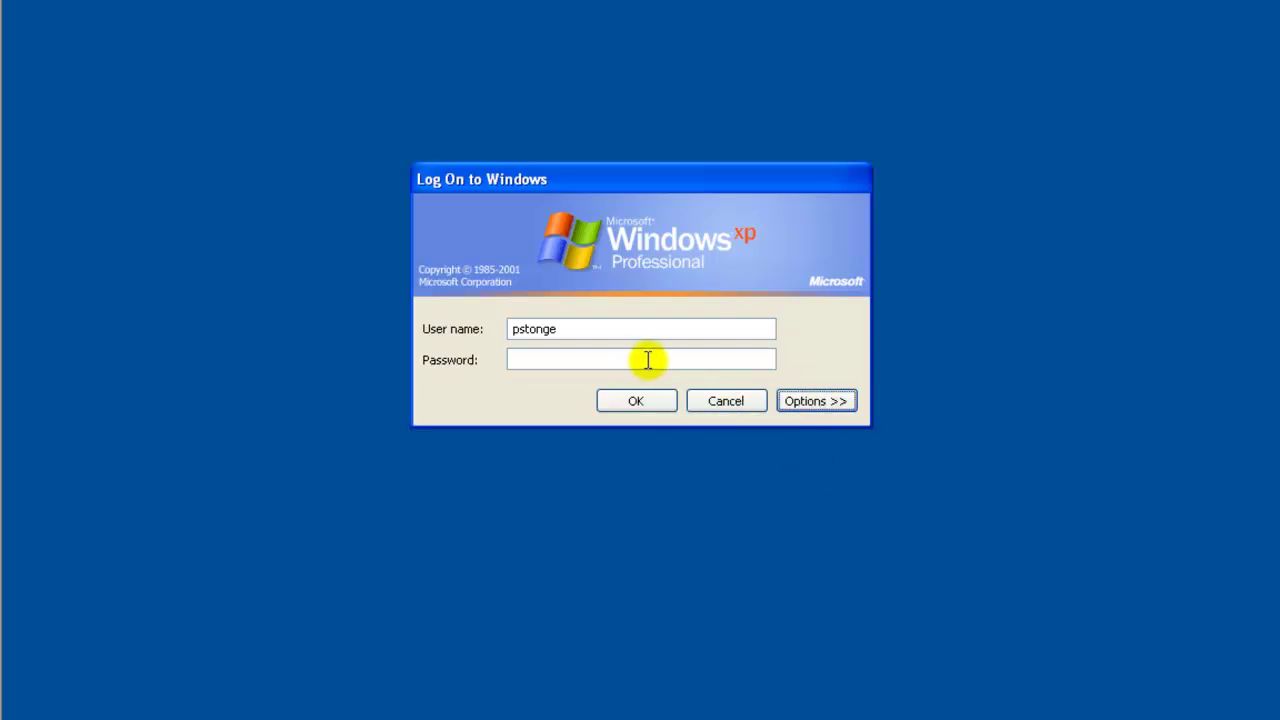
pyautogui.moveTo(571, 326); pyautogui.dragTo(500, 317)
pyautogui.click(586, 329)
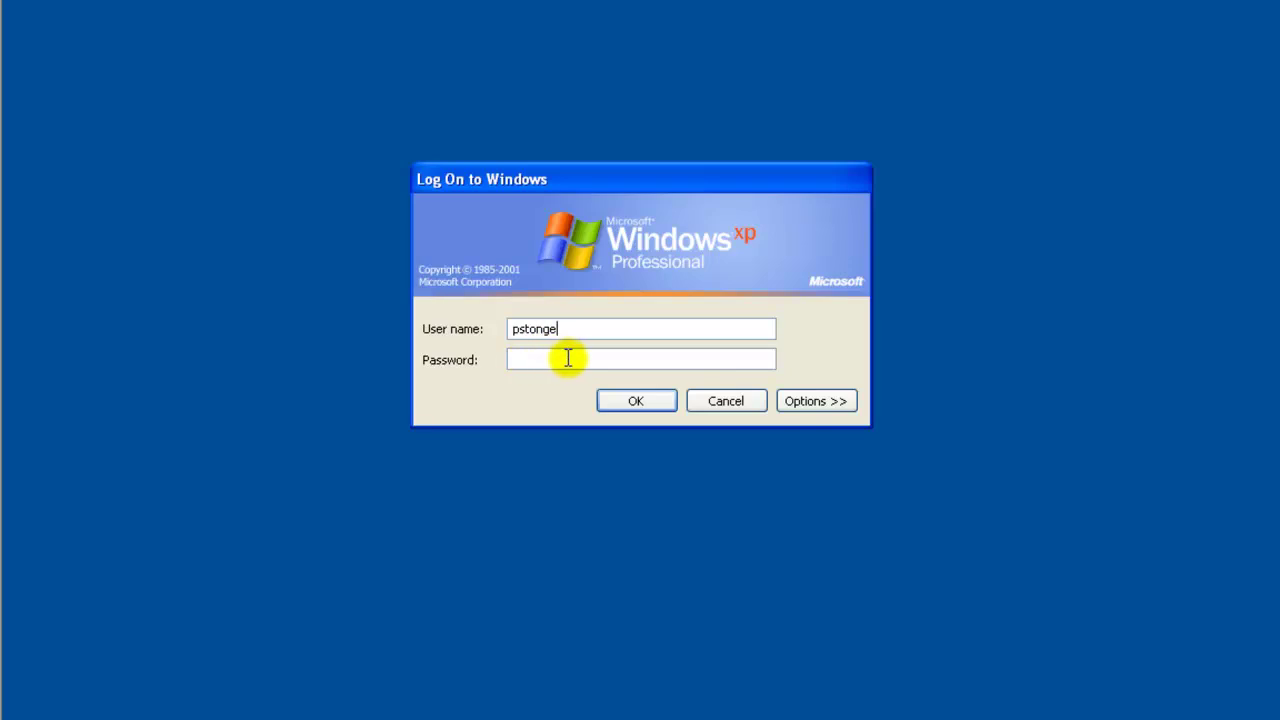
# Choose TECHKNOWLEDGE under Log on to and sign in with the domain user's password
pyautogui.click(810, 402)
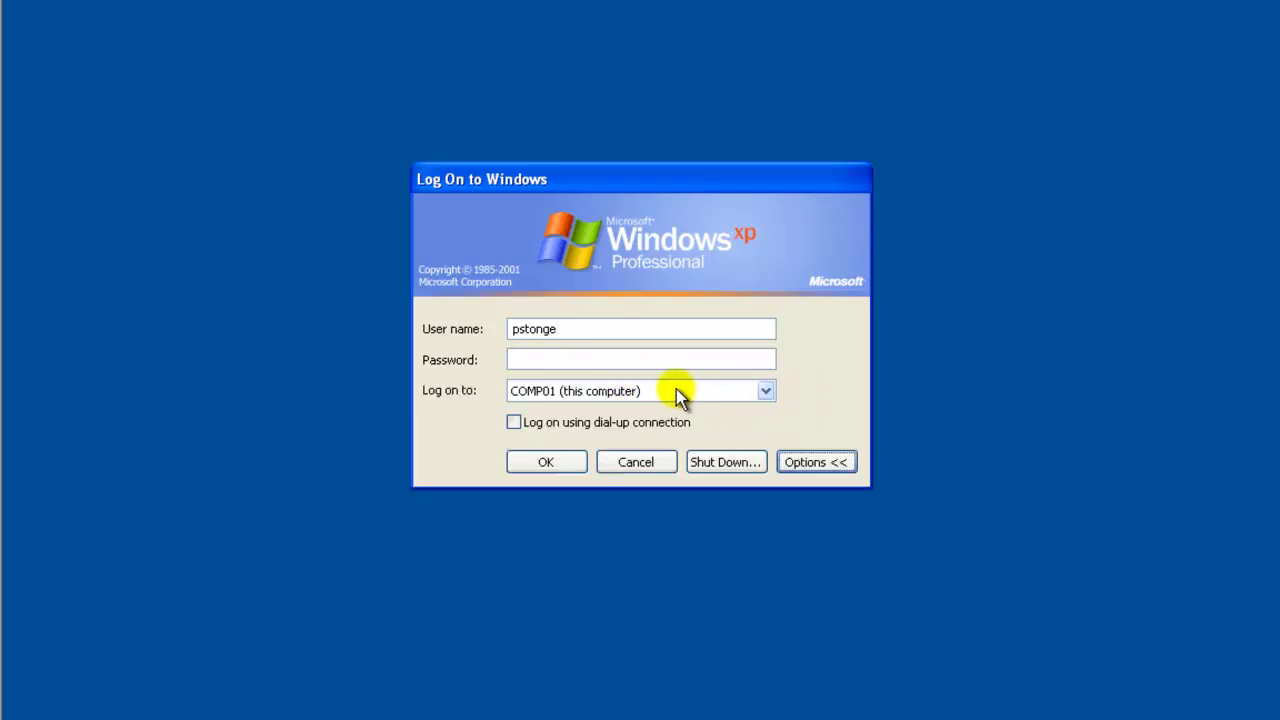
pyautogui.click(676, 389)
pyautogui.click(583, 427)
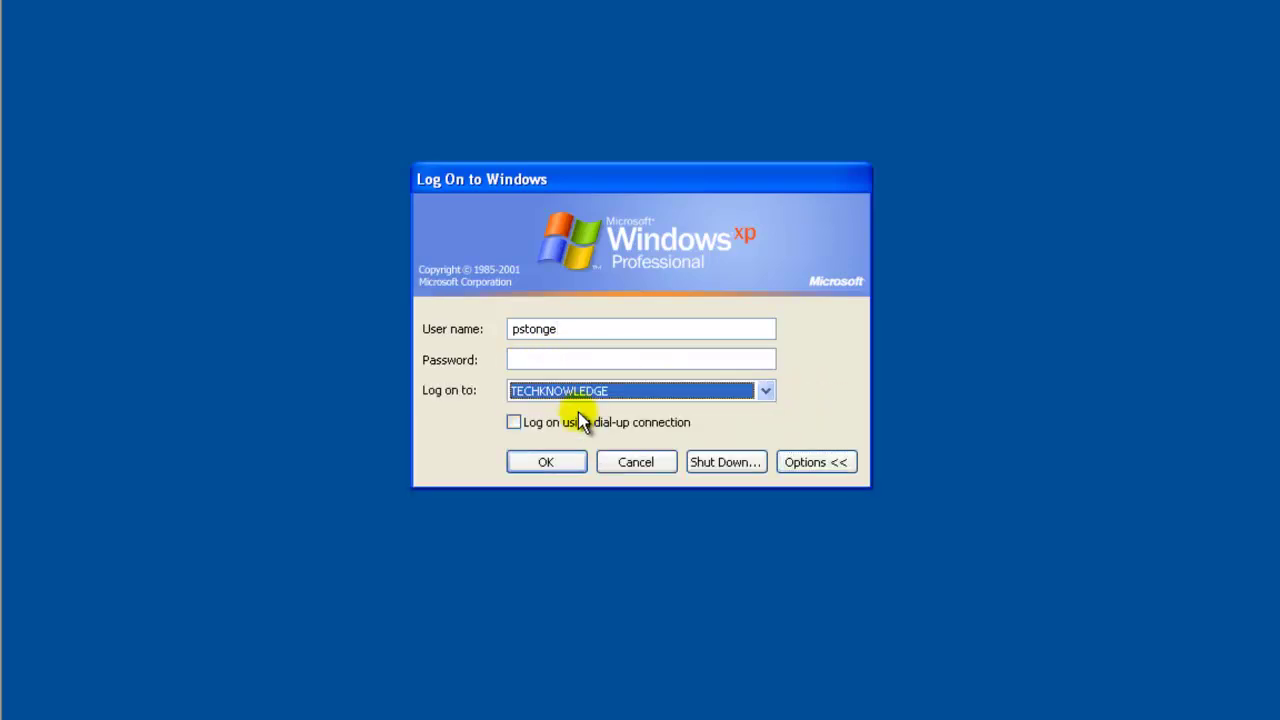
pyautogui.click(556, 358)
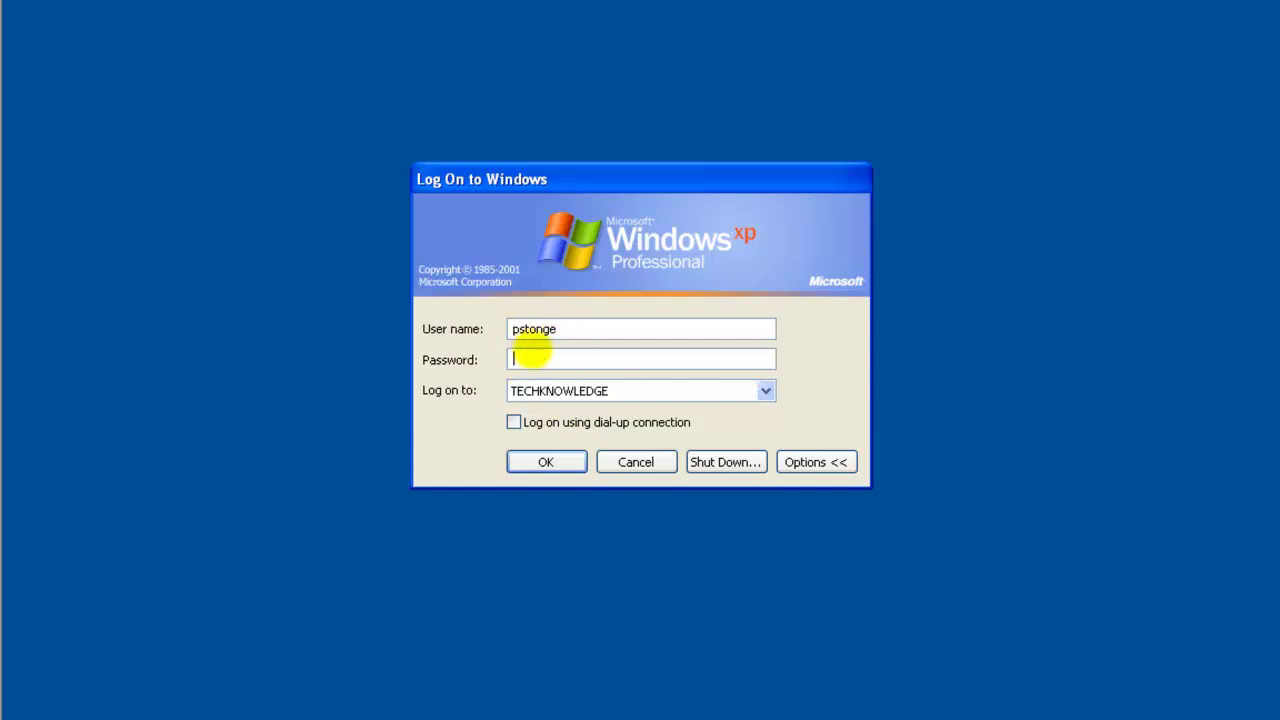
pyautogui.write('*********')
pyautogui.press('Return')
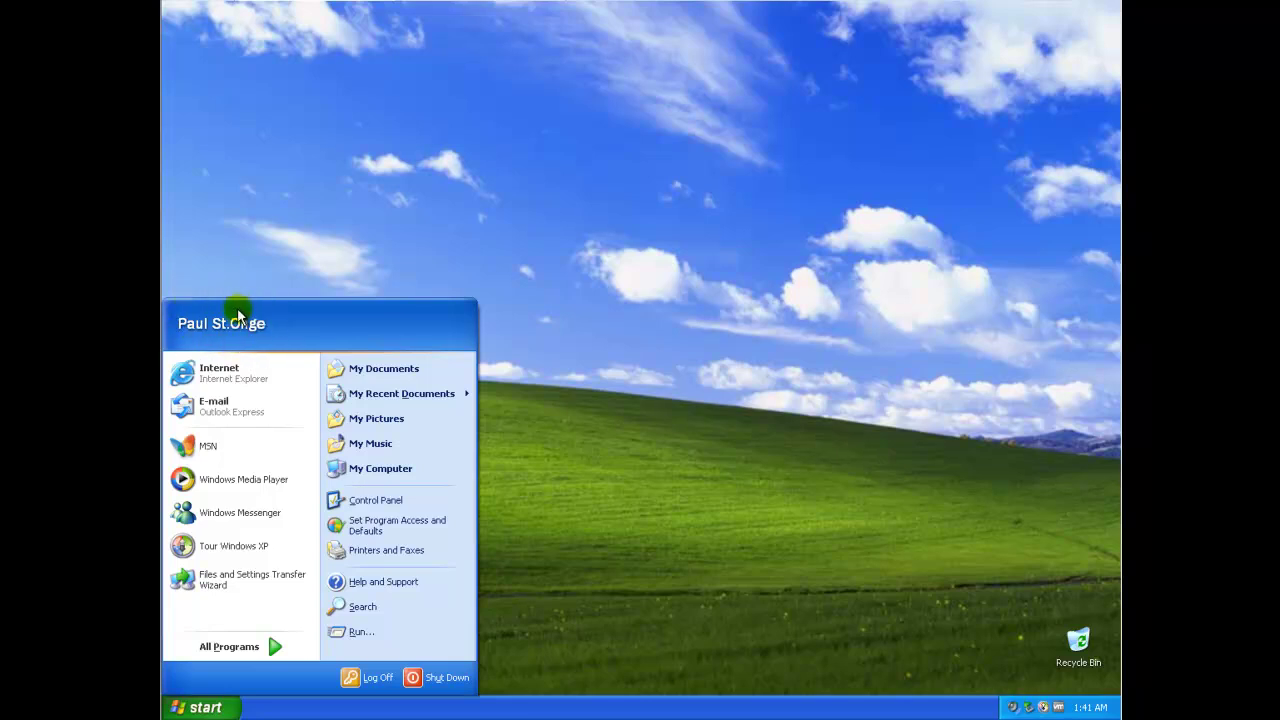
# Close the Start menu and dismiss the 'Take a tour of Windows XP' balloon
pyautogui.click(492, 246)
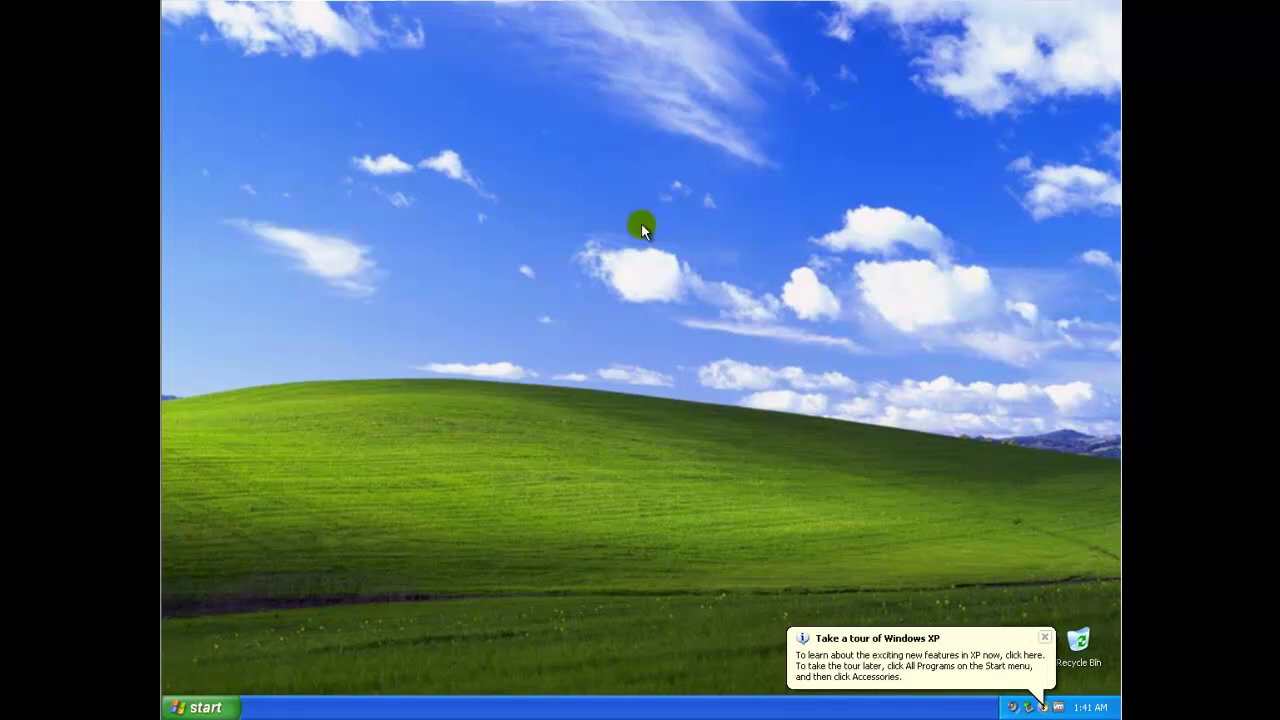
pyautogui.click(1042, 638)
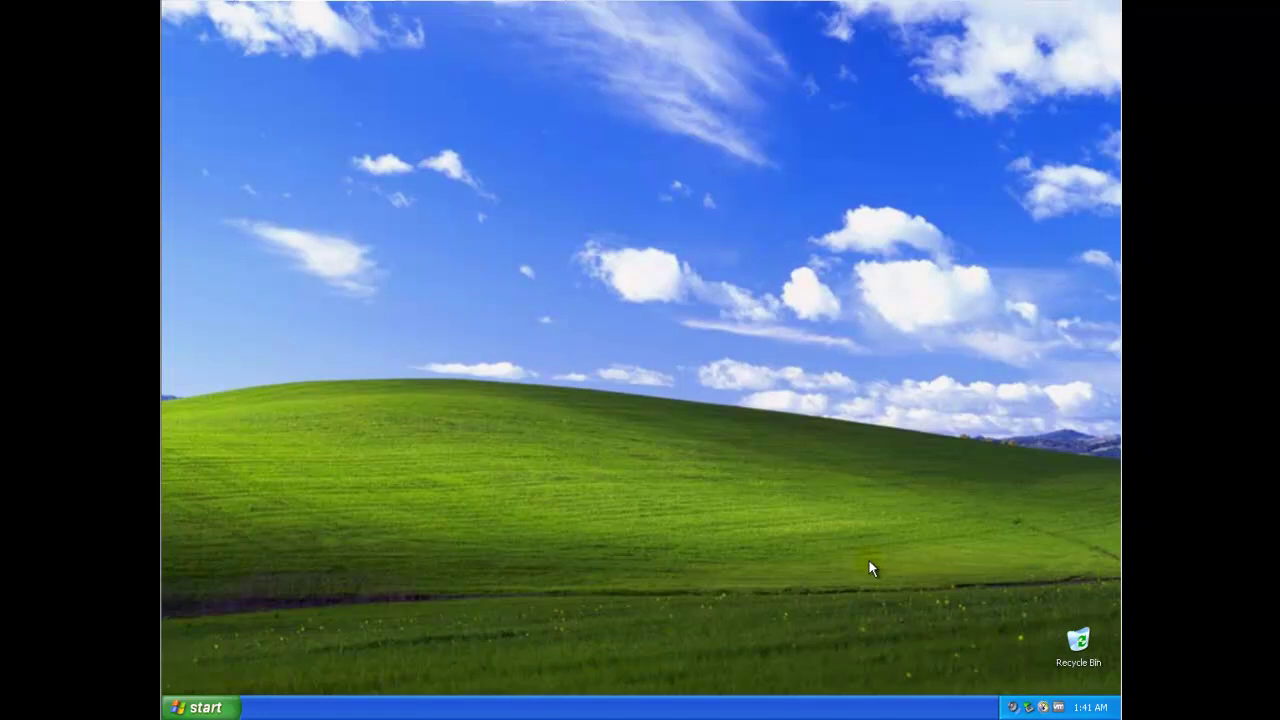